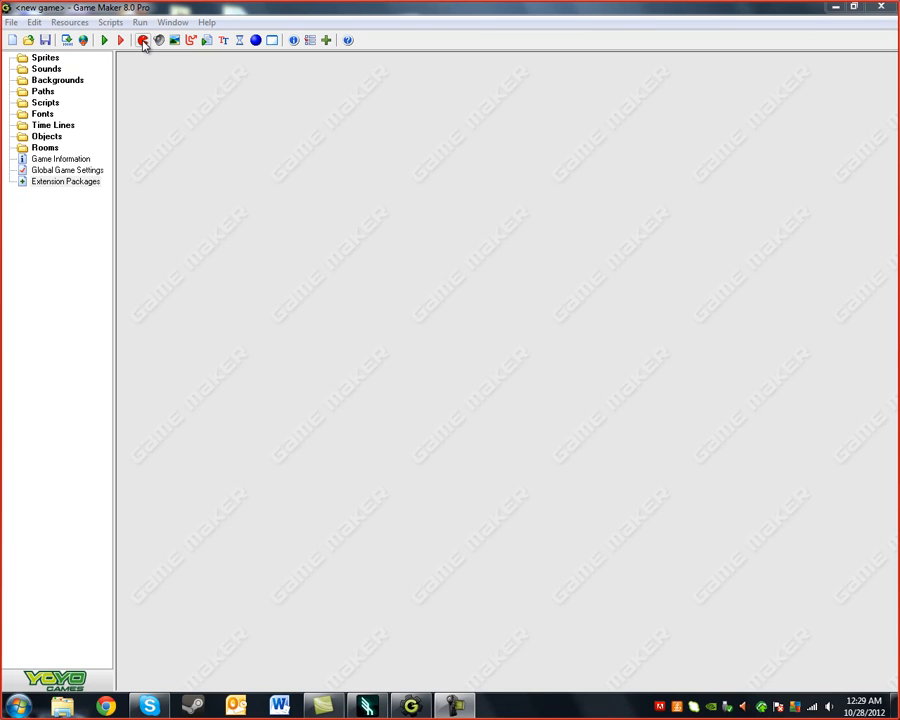
Step: Create a new sprite, name it sprite_character and maximize its properties window
left_click(142, 41)
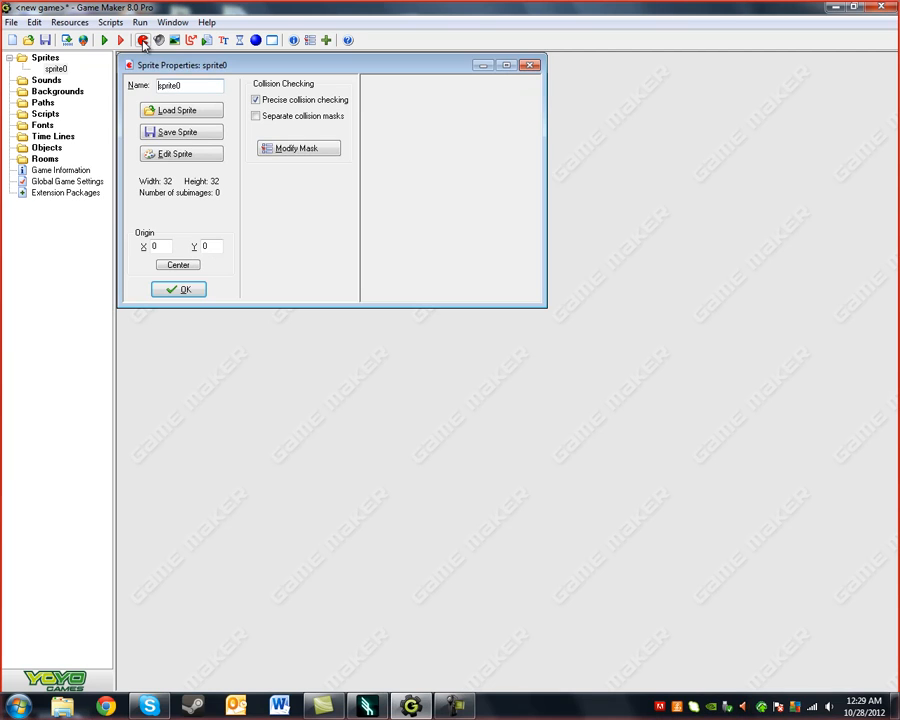
right_click(39, 58)
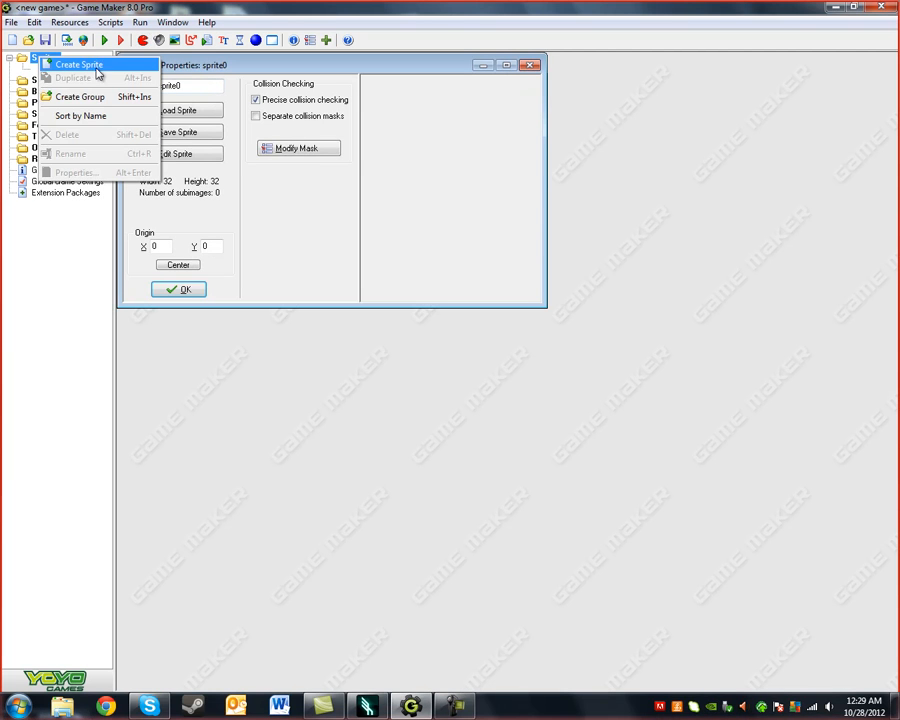
left_click(296, 225)
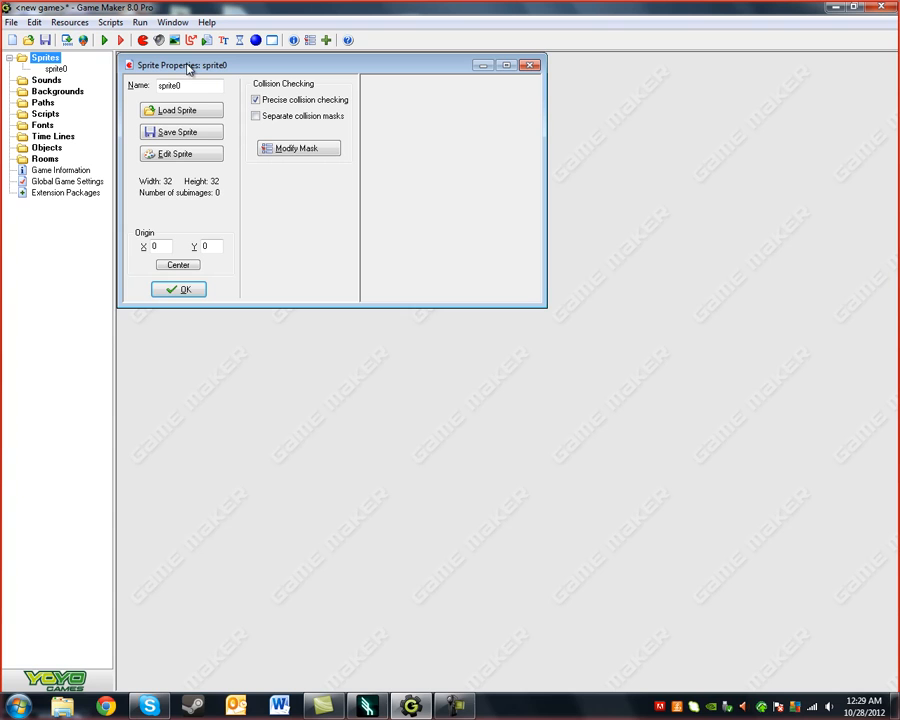
left_click(506, 65)
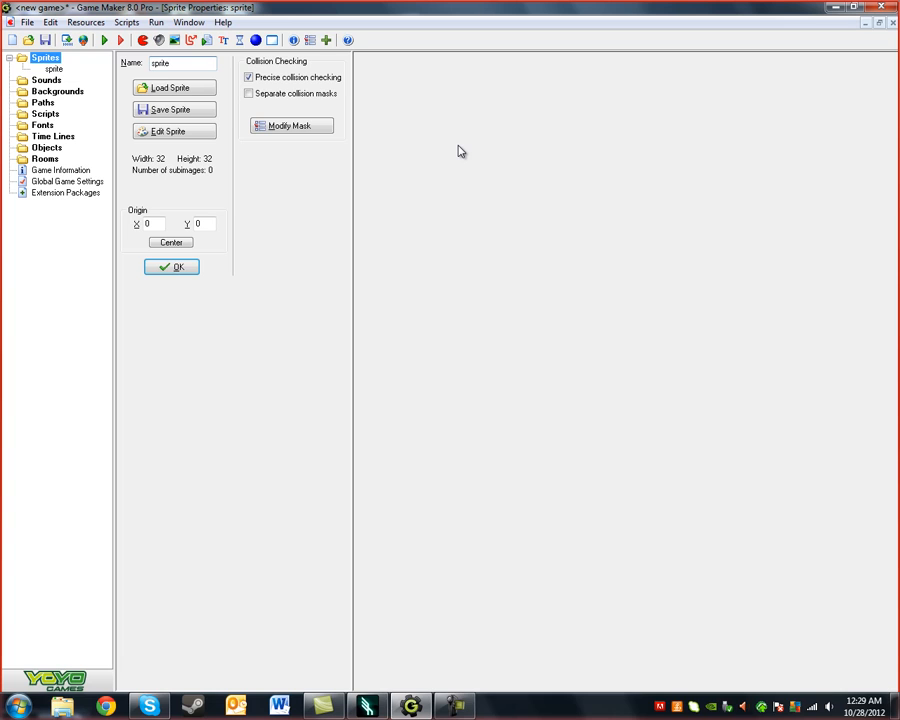
type("character")
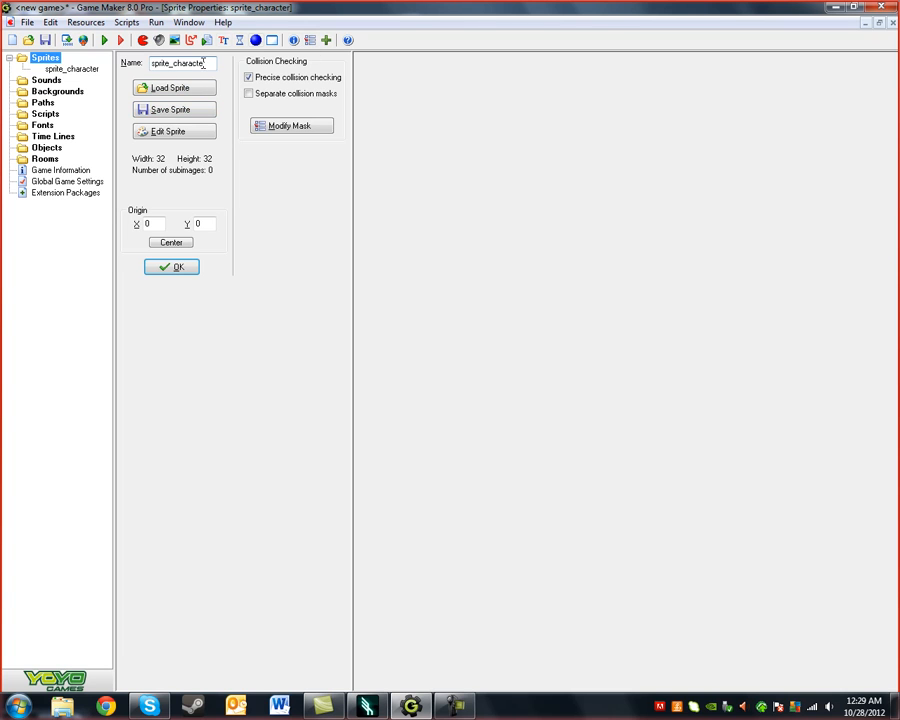
double_click(204, 63)
left_click(212, 63)
double_click(215, 63)
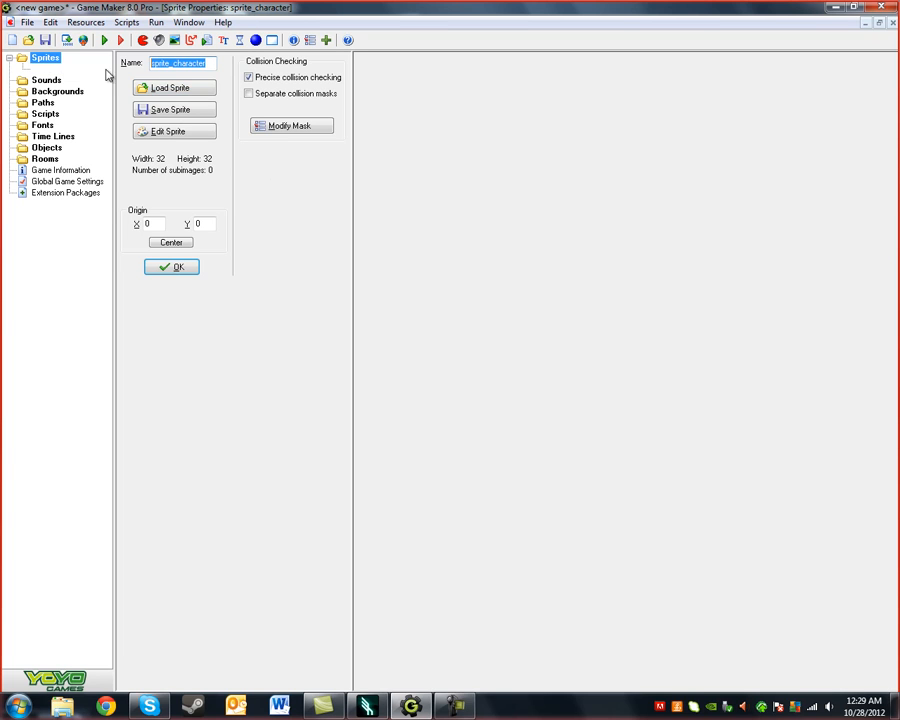
left_click(209, 62)
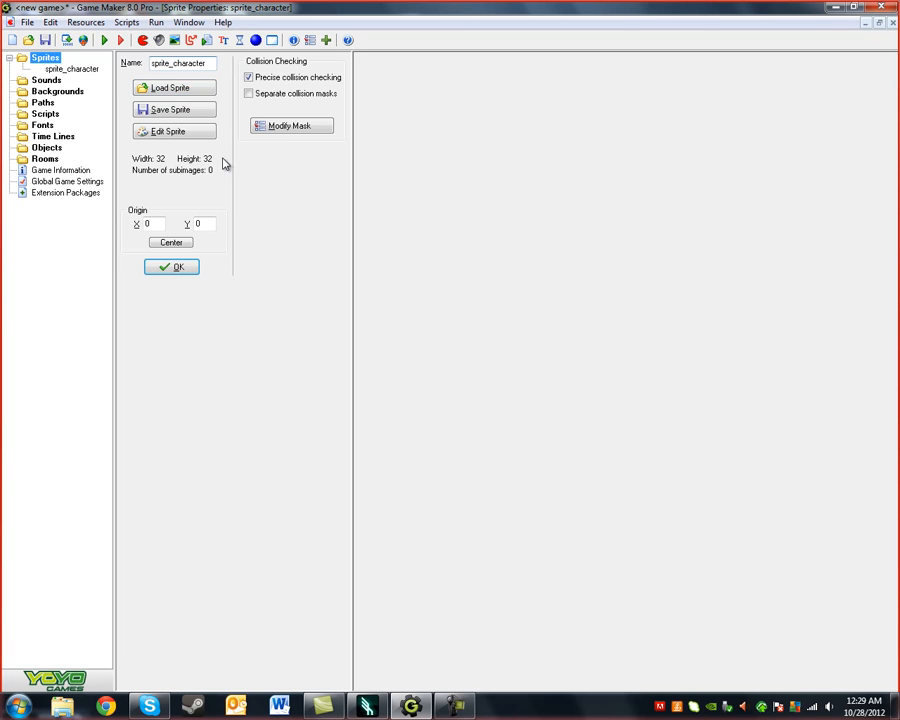
Step: Open the sprite for editing and create a blank image 64 pixels wide and 64 pixels high
left_click(170, 142)
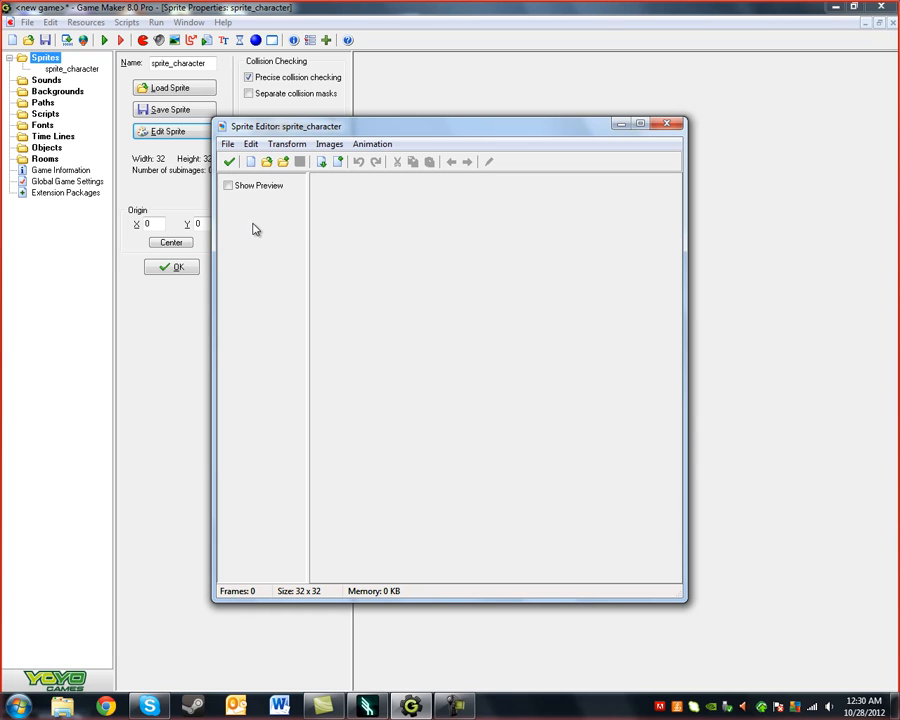
left_click(251, 163)
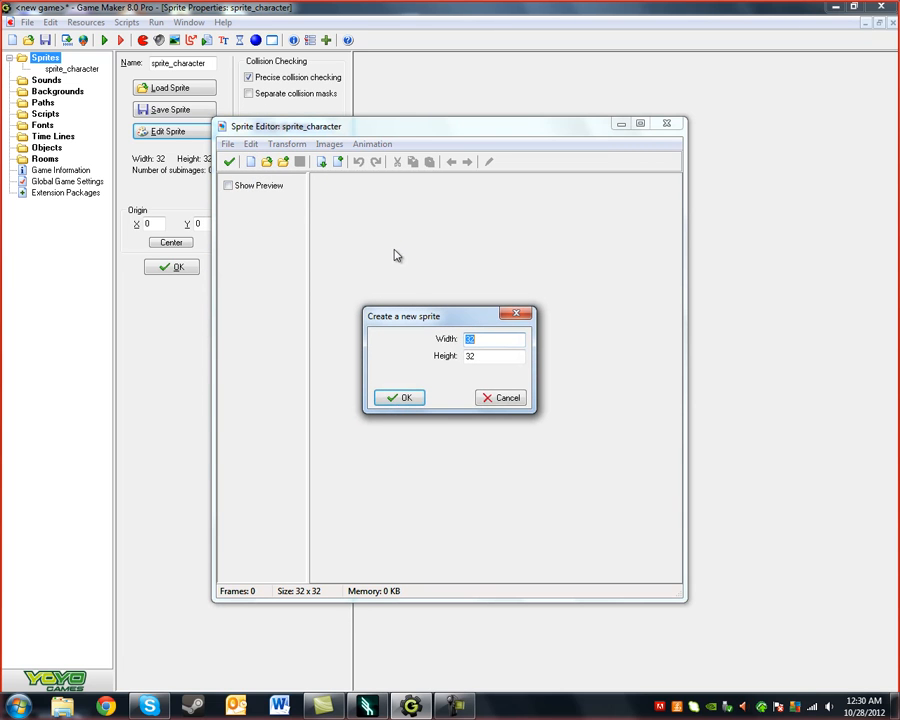
type("64")
key("BackSpace")
key("BackSpace")
type("64")
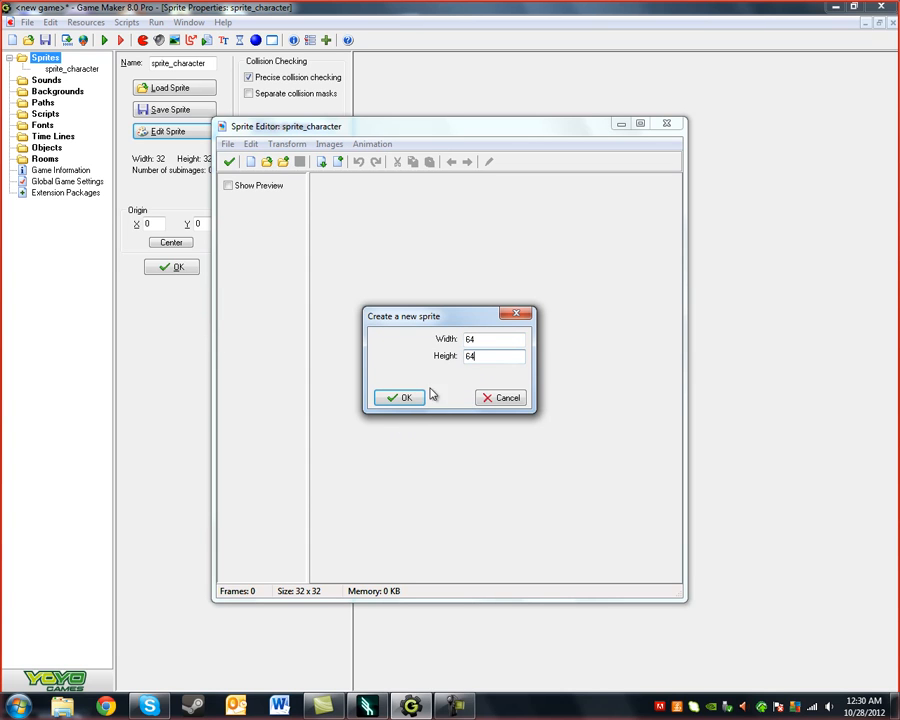
left_click(401, 399)
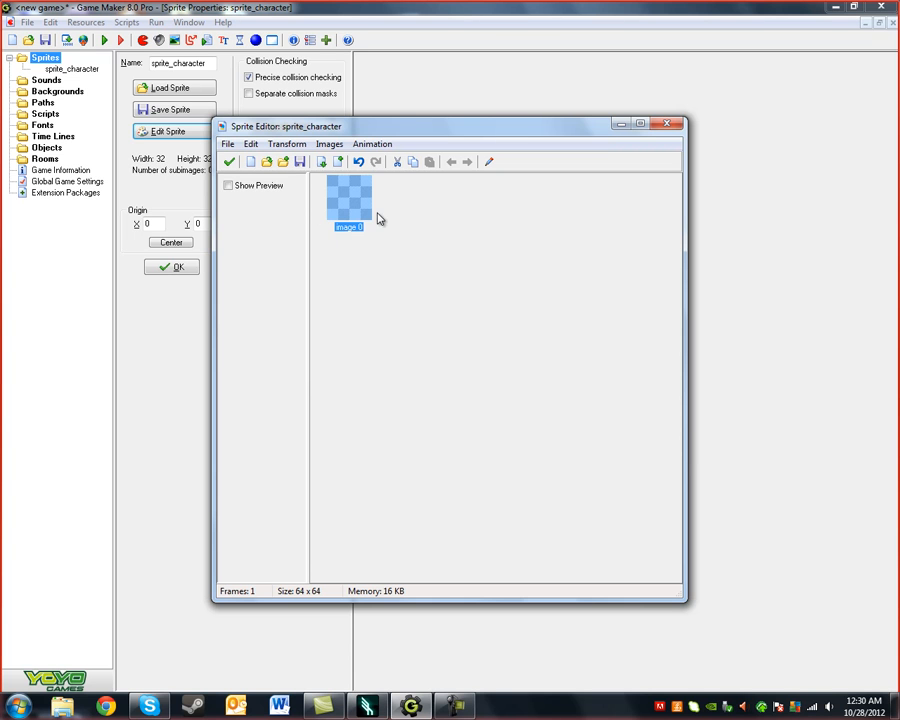
Step: Draw a white square with a black outline, about half the canvas wide, in the sprite's blank image
double_click(350, 199)
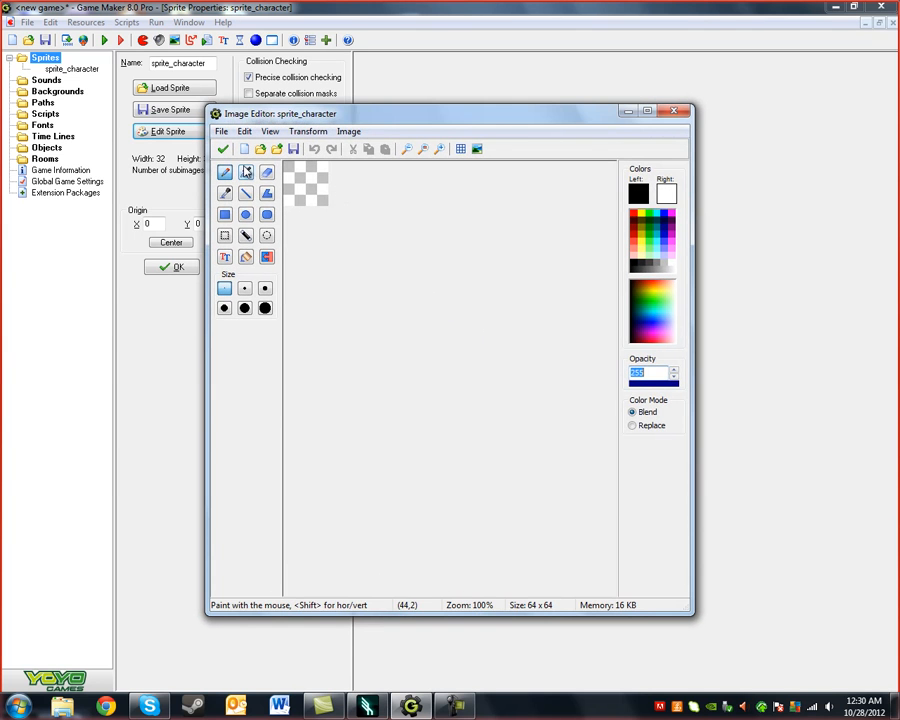
left_click(440, 149)
left_click(440, 149)
left_click(440, 149)
left_click(440, 149)
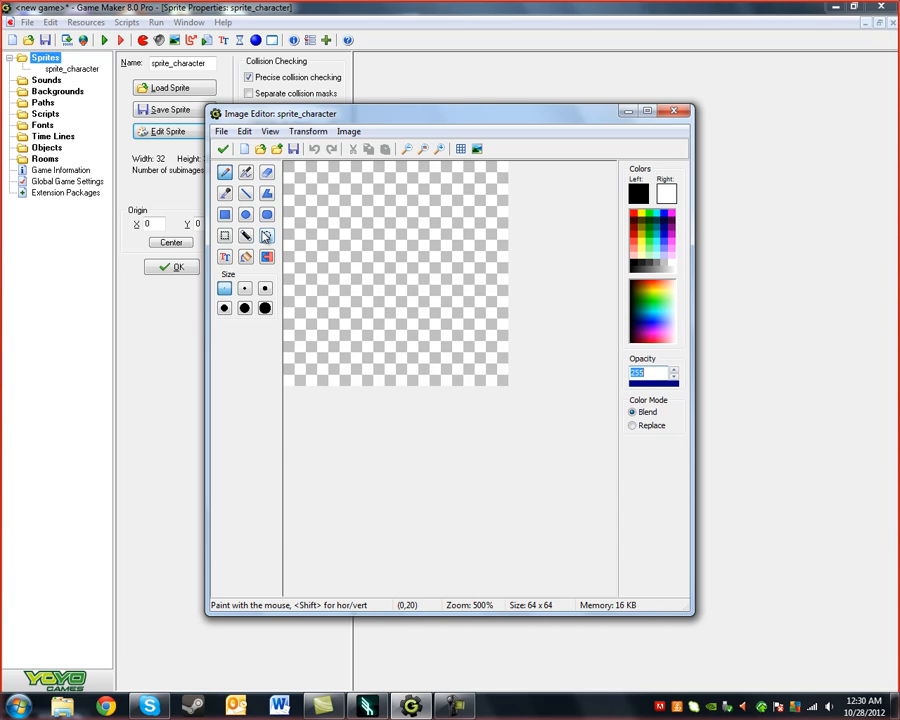
left_click(224, 214)
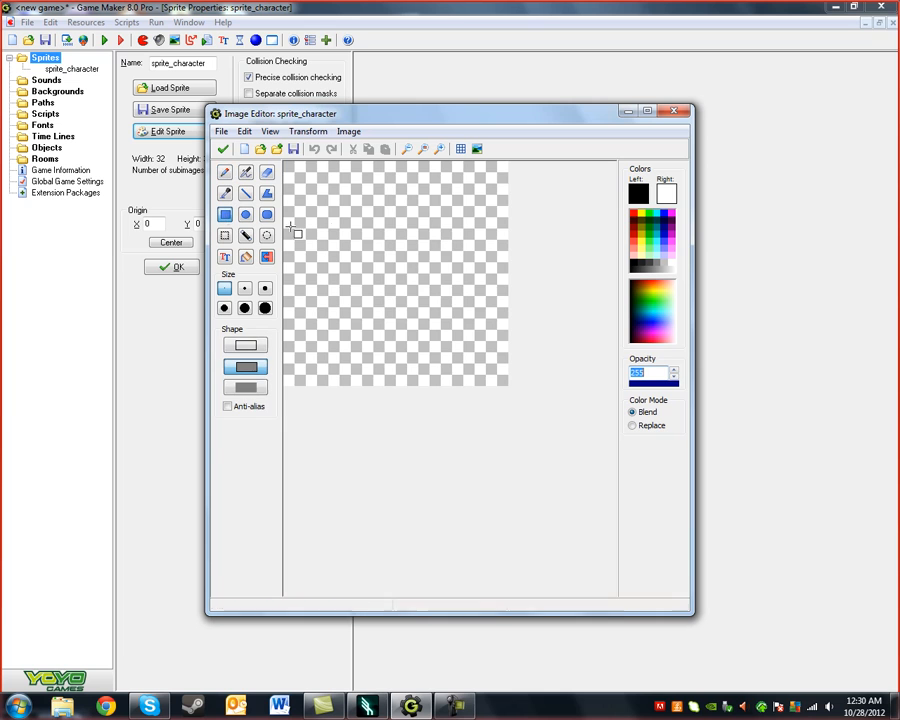
left_click_drag(348, 198, 462, 315)
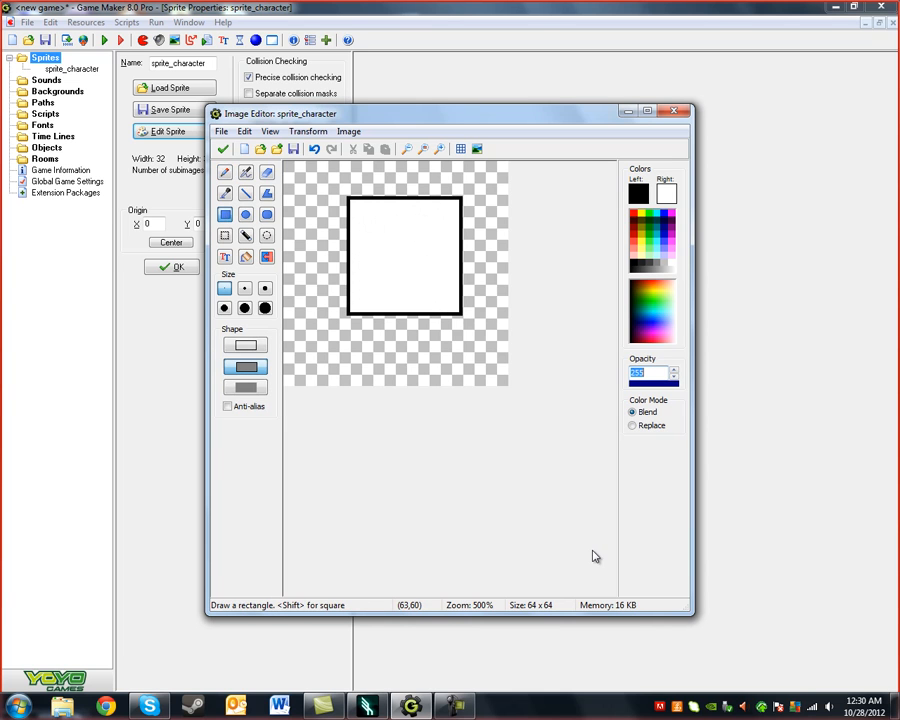
Step: Select the drawn square, shift it to roughly the middle of the canvas and accept the image
left_click(224, 235)
left_click_drag(322, 366, 468, 165)
left_click_drag(410, 225, 396, 243)
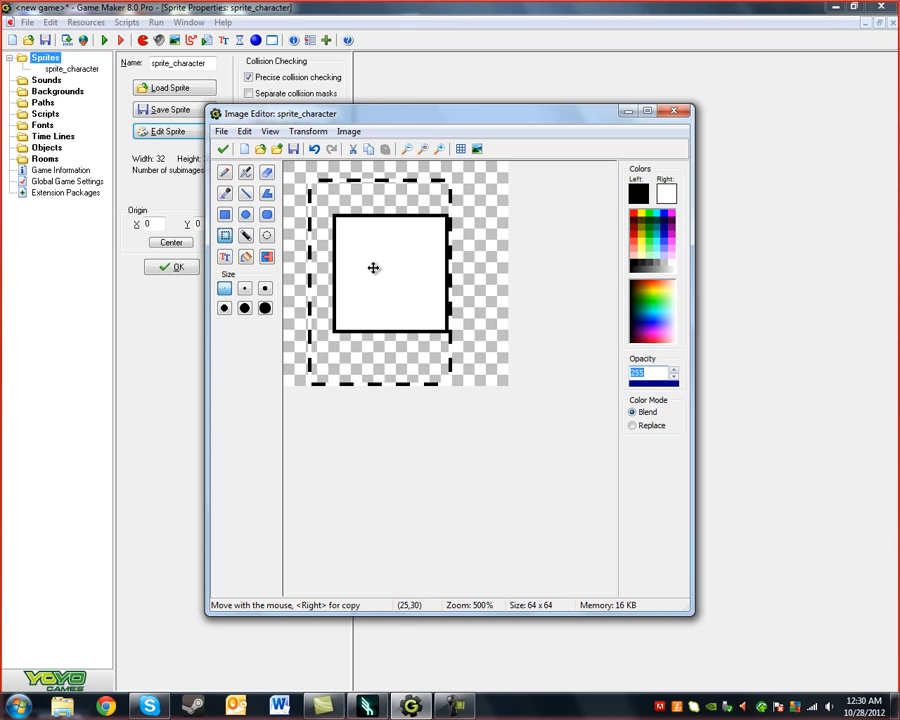
left_click(223, 150)
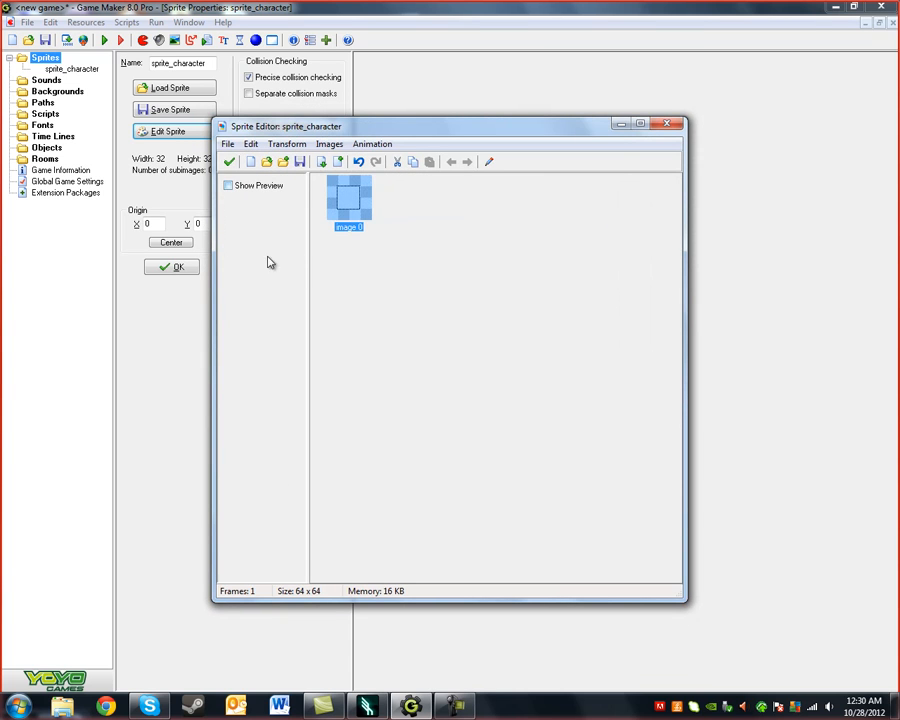
Step: Preview and accept the edited sprite, then center its origin at 32, 32 and confirm its properties
left_click(228, 185)
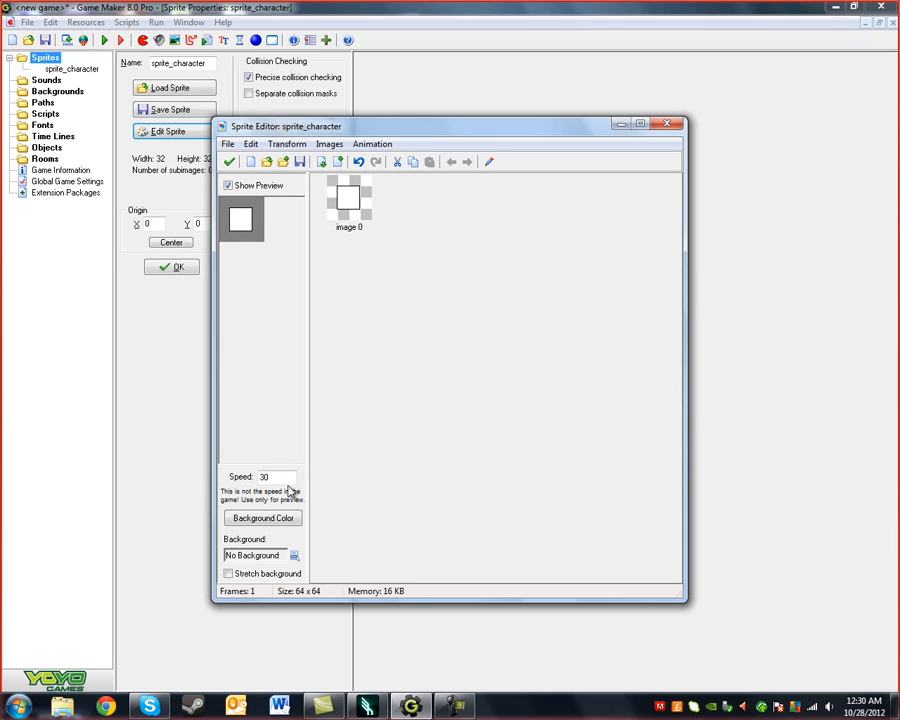
left_click(229, 161)
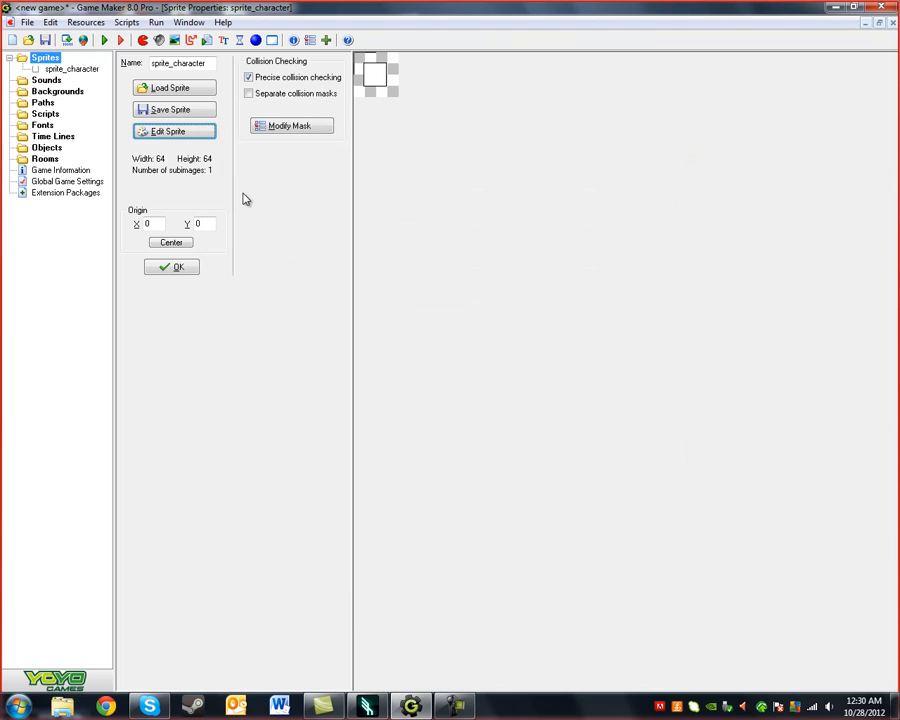
left_click(171, 245)
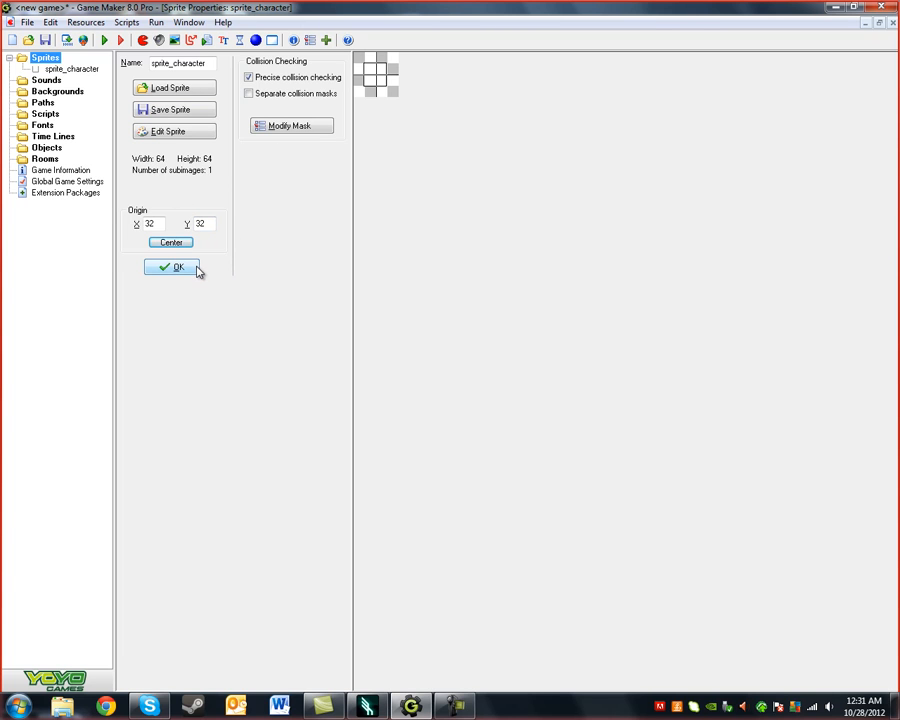
left_click(175, 268)
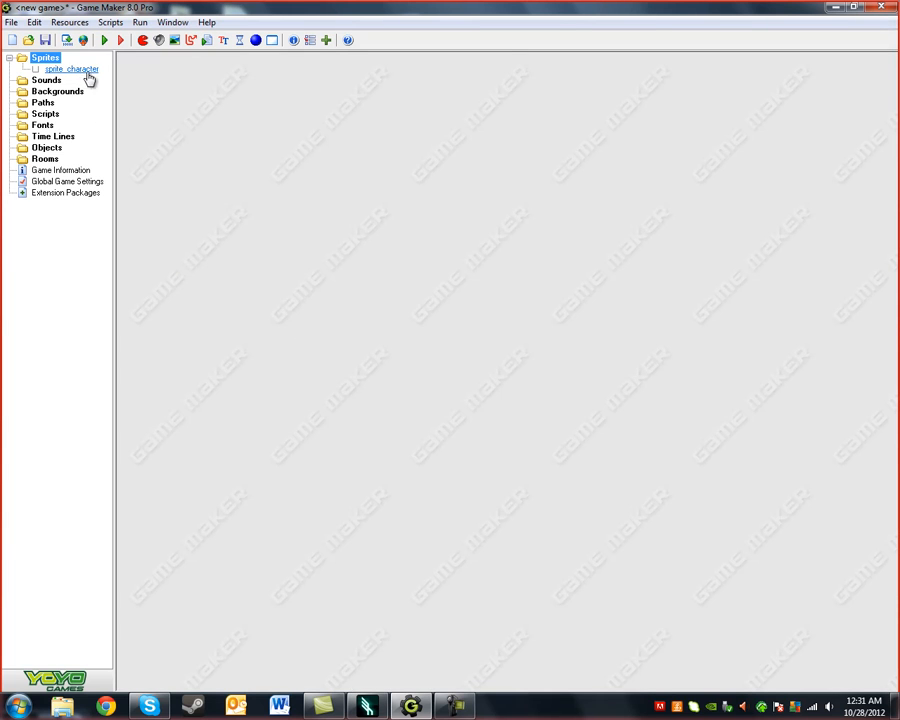
Step: Move the Installing Prerequisites window out of the way of the workspace
key("F5")
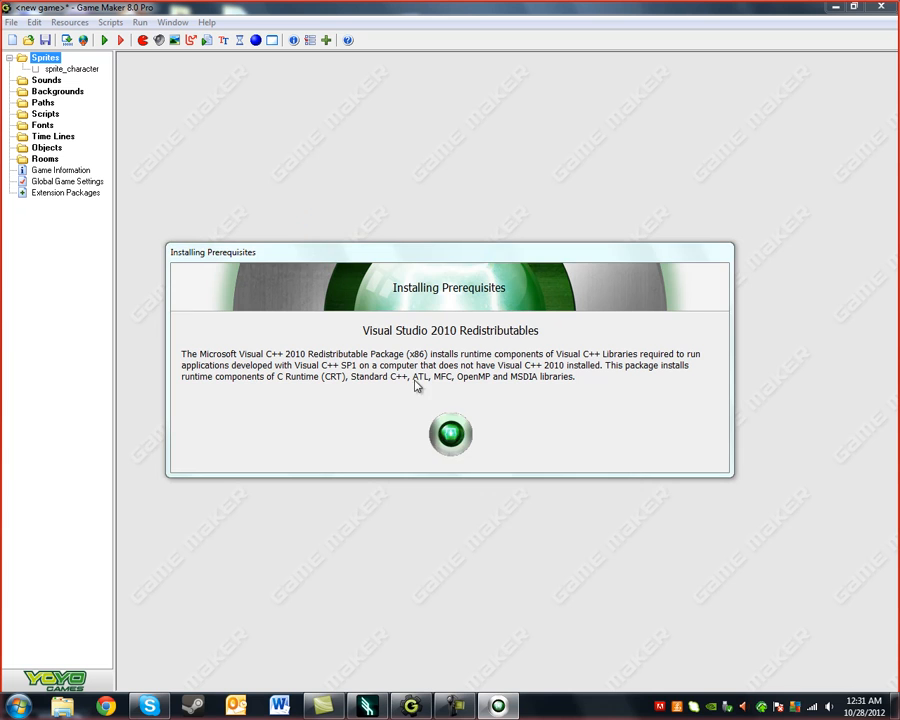
left_click_drag(471, 261, 889, 700)
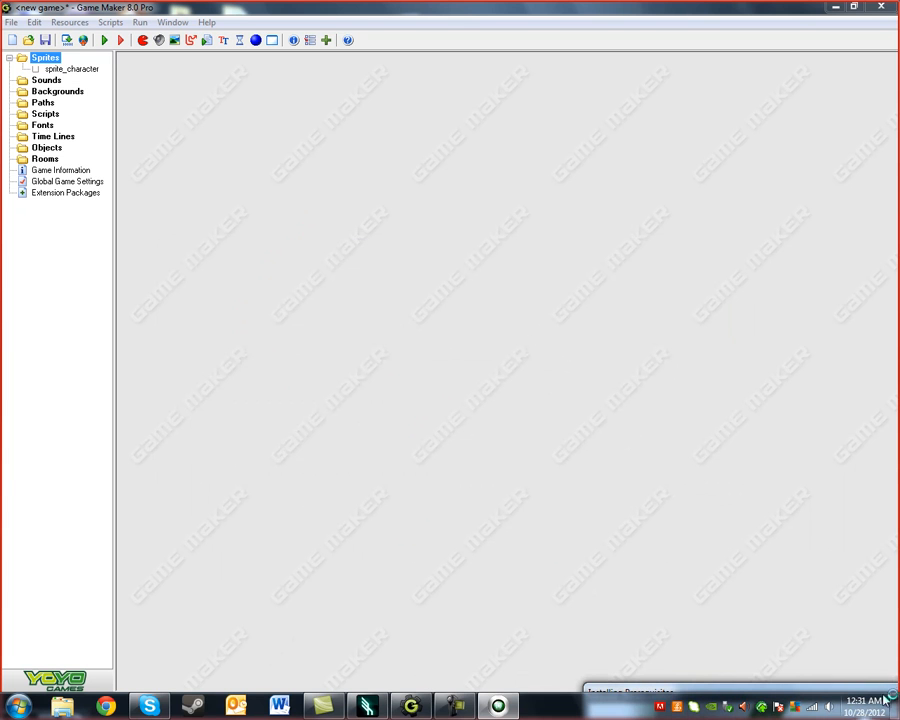
Step: Create a new object named object_character and assign sprite_character as its sprite
left_click(257, 40)
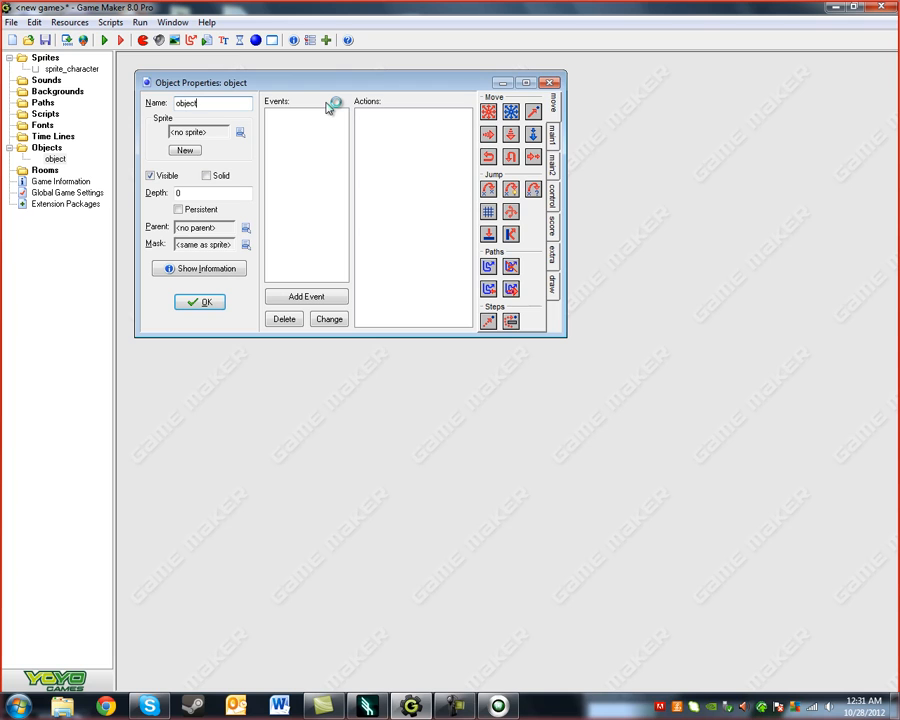
type("object_character")
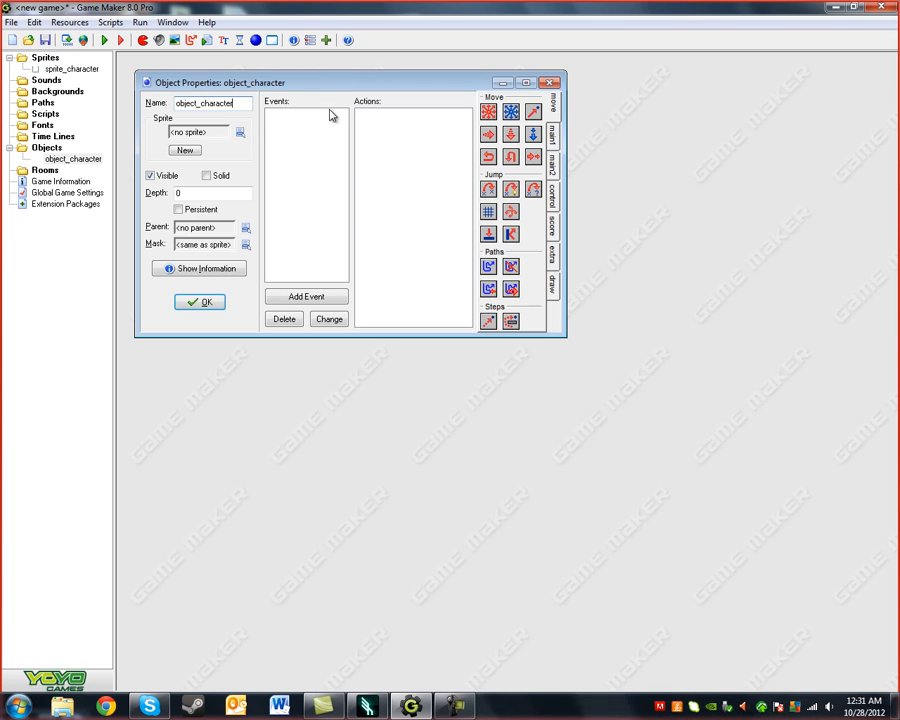
left_click_drag(247, 104, 140, 108)
left_click(242, 103)
left_click_drag(201, 103, 140, 103)
left_click_drag(236, 104, 193, 98)
left_click(238, 104)
left_click(240, 133)
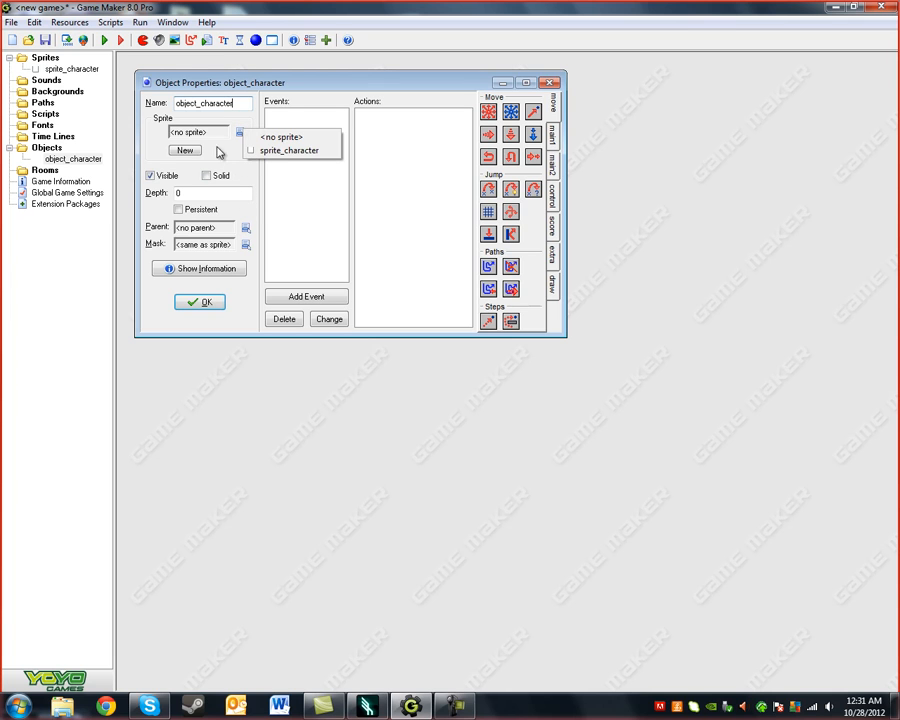
left_click(266, 151)
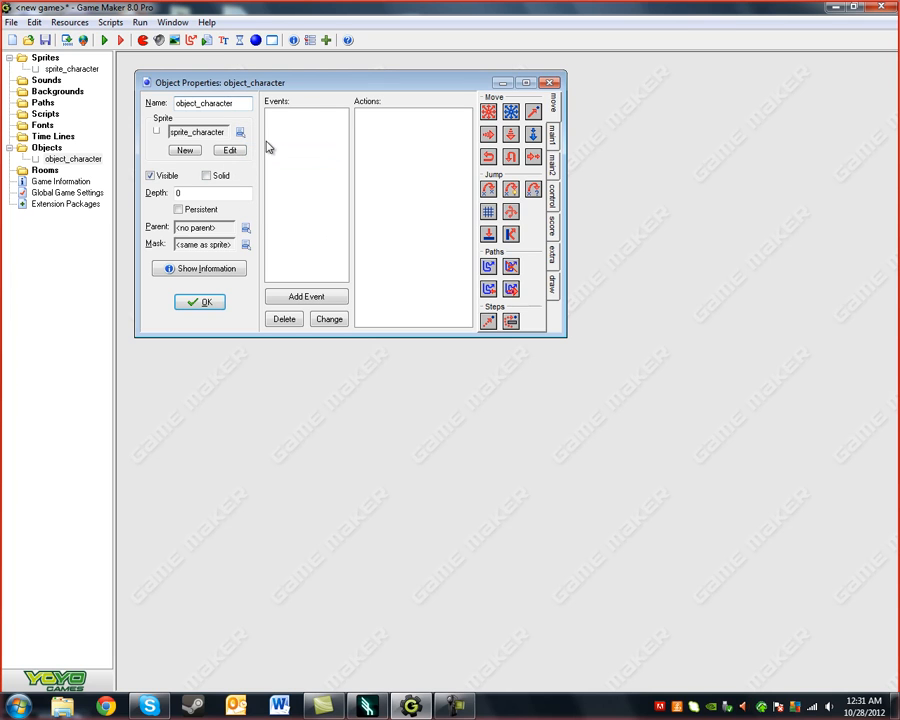
Step: Maximize the object's properties window and add a keyboard event for the Right arrow key
left_click(529, 82)
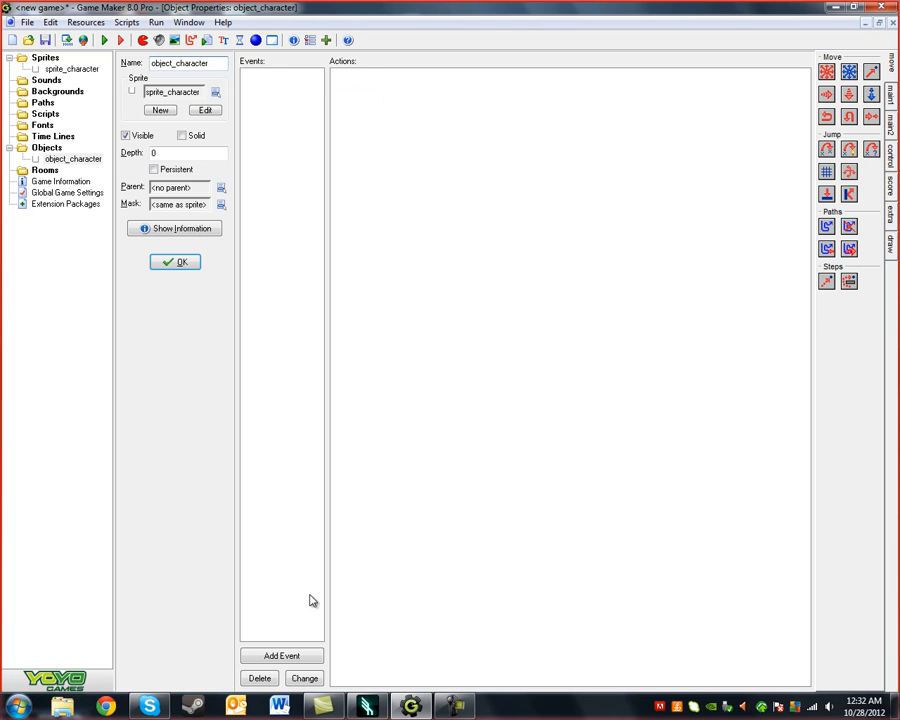
left_click(284, 658)
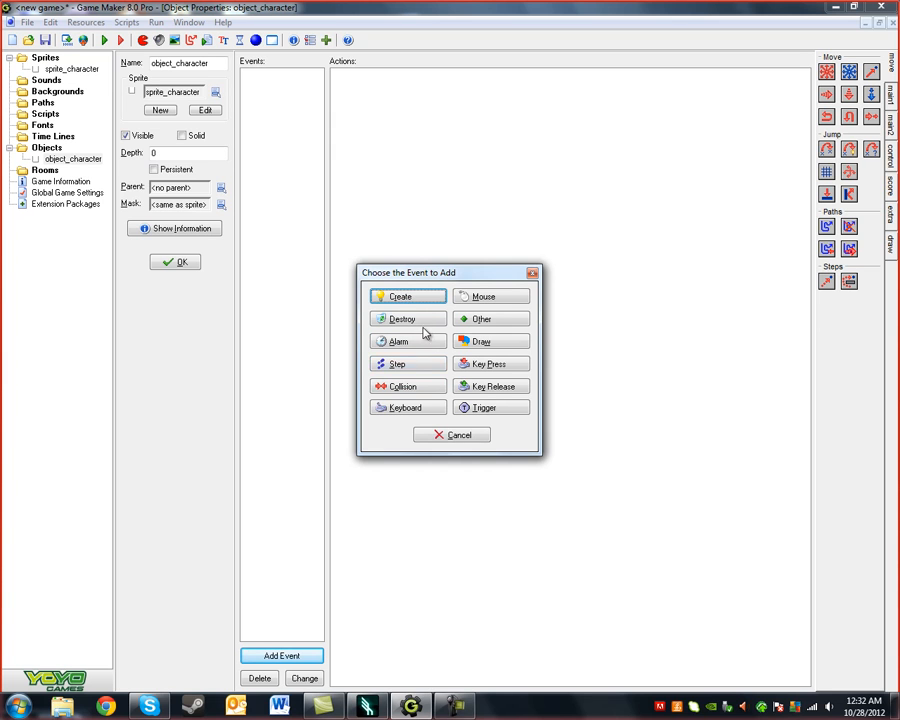
left_click(408, 410)
left_click(479, 292)
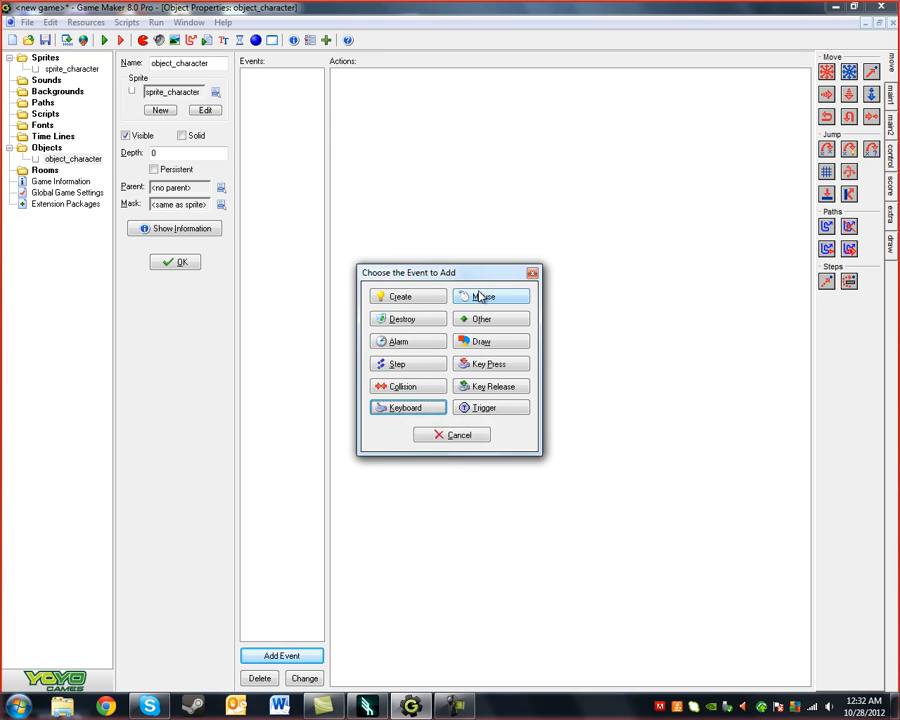
left_click(479, 292)
left_click(449, 337)
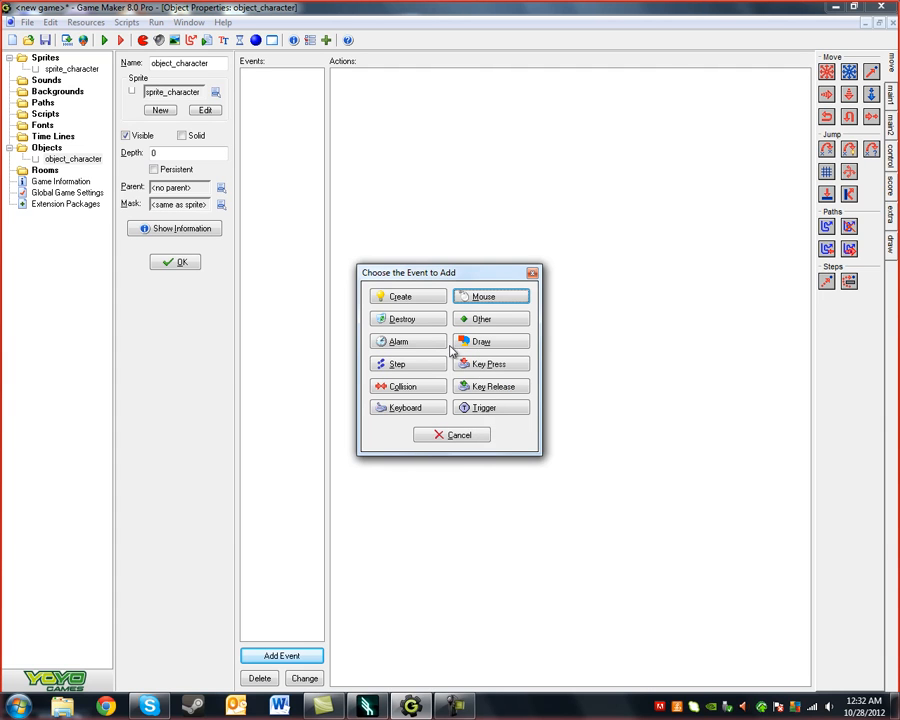
left_click(408, 412)
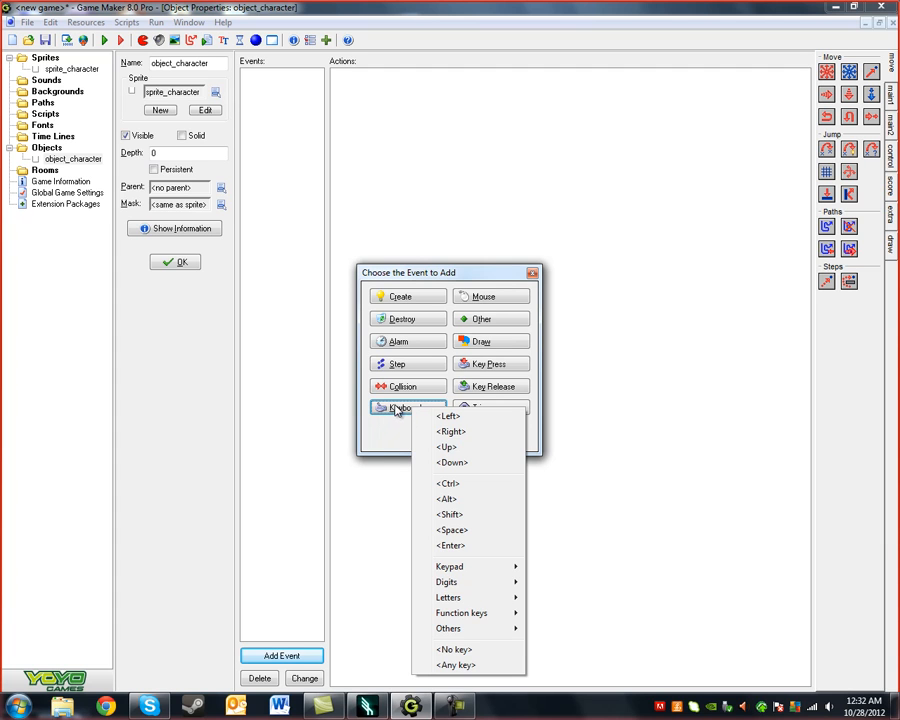
left_click(449, 432)
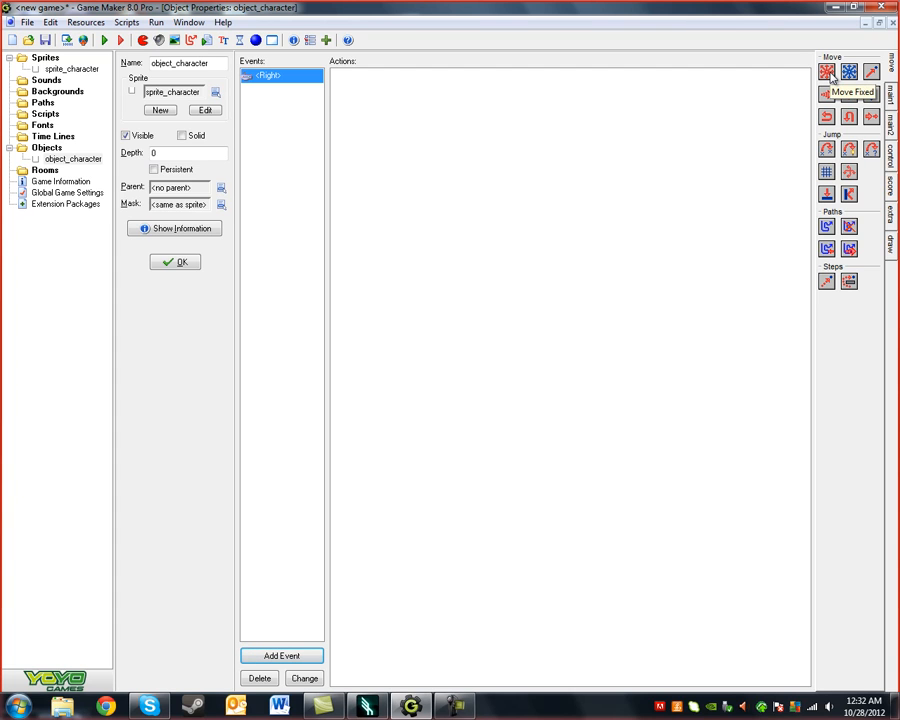
Step: Add a Move Fixed action to the Right key event, applied to Self with the rightward direction
left_click_drag(829, 76, 670, 140)
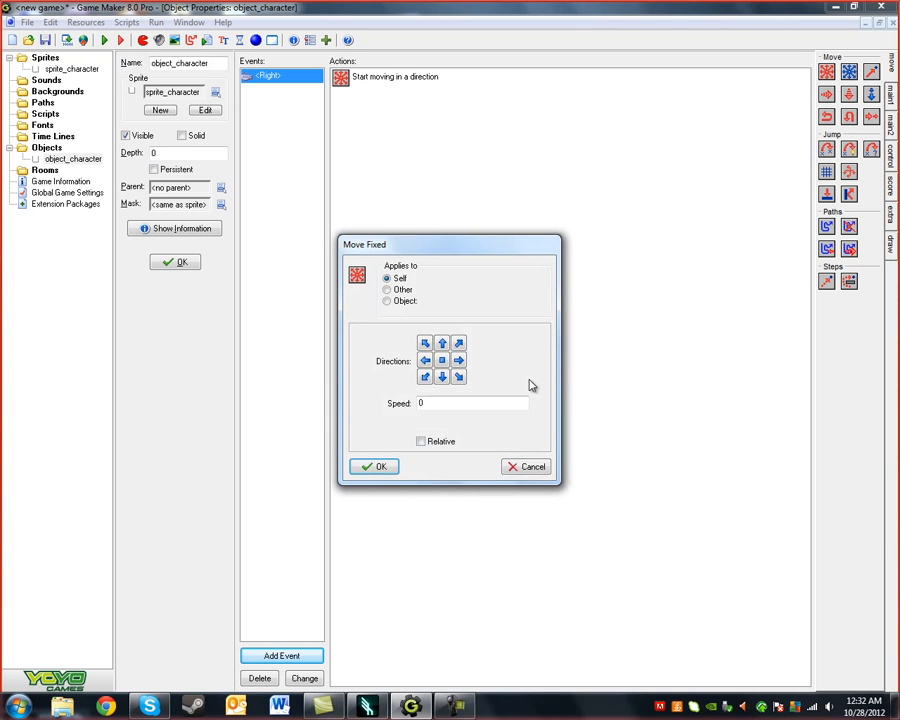
left_click(458, 359)
double_click(428, 404)
left_click(380, 467)
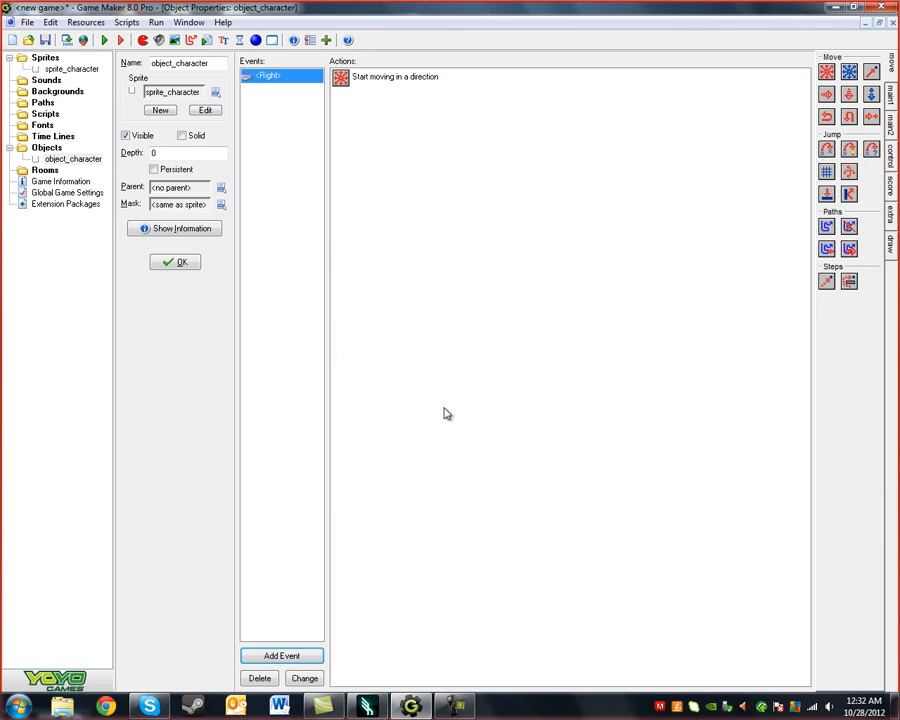
Step: Add a keyboard event for the Left arrow key with a Move Fixed action in the leftward direction at speed 4
left_click(308, 658)
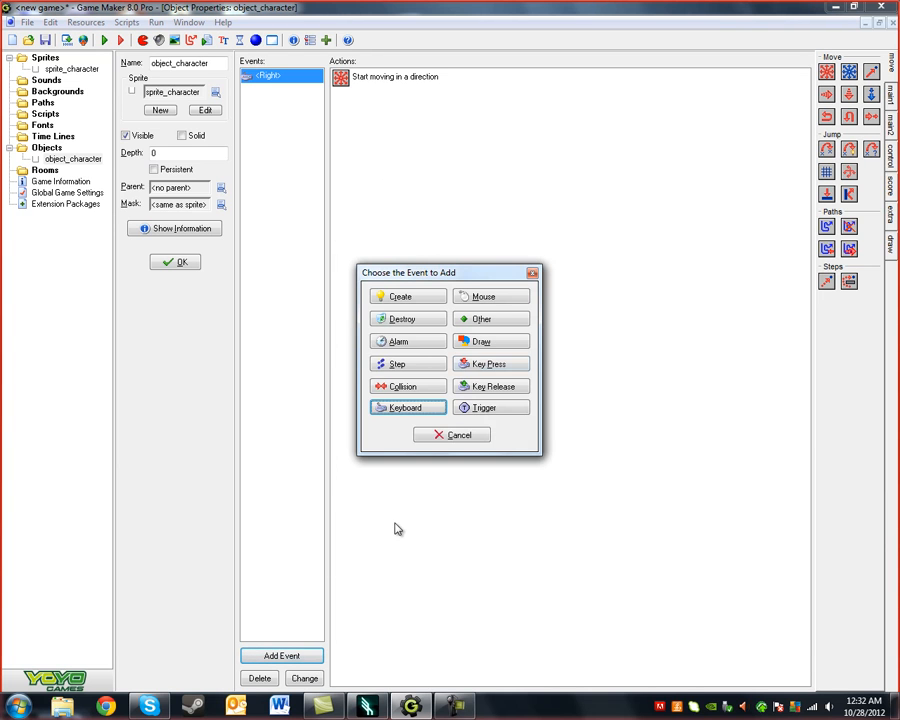
left_click(410, 410)
left_click(414, 421)
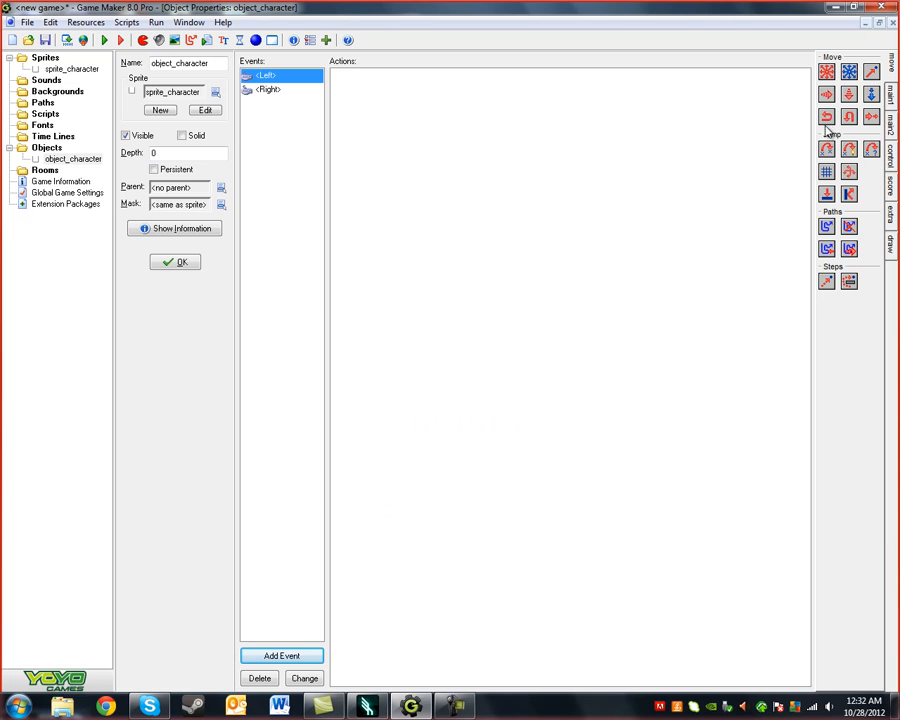
left_click_drag(828, 74, 420, 400)
left_click(425, 360)
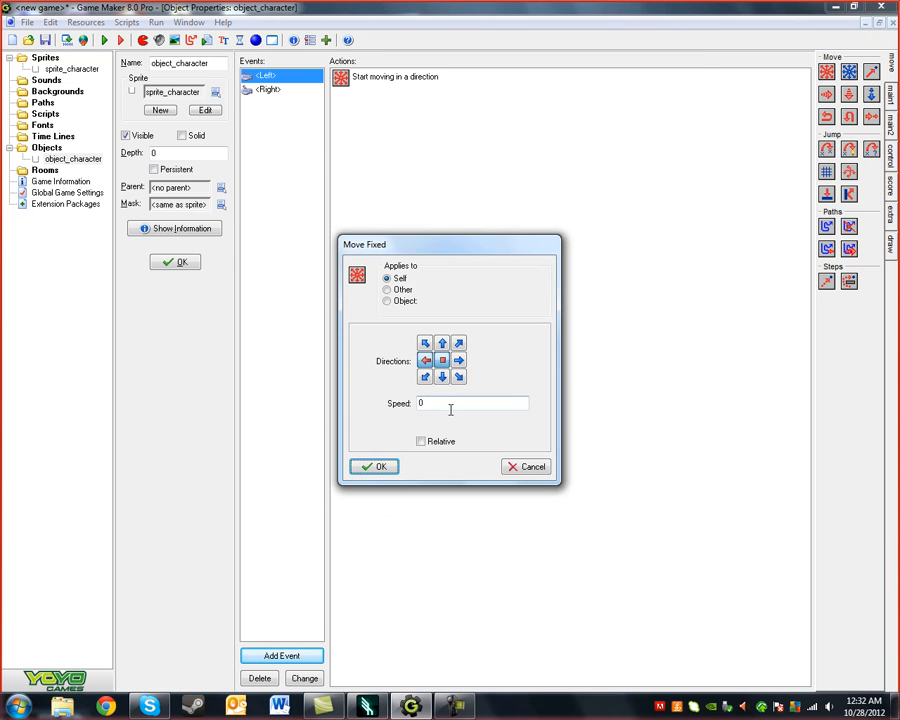
double_click(424, 403)
type("4")
left_click(376, 470)
Step: Add a keyboard event for the Up arrow key with a Move Fixed action in the upward direction at speed 4
left_click(272, 656)
left_click(394, 350)
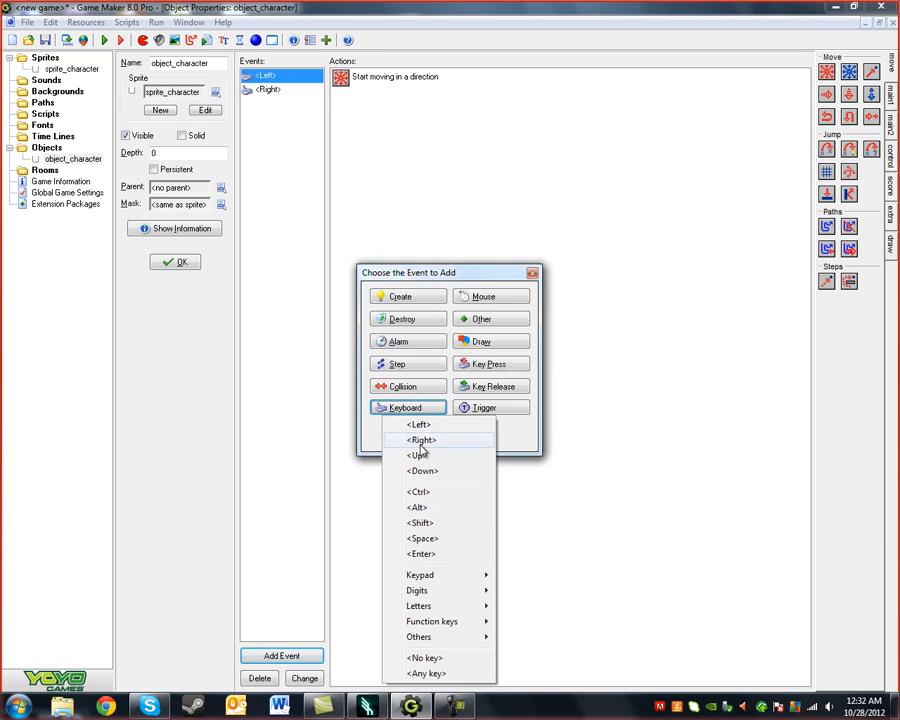
left_click(417, 455)
left_click_drag(826, 72, 608, 266)
double_click(432, 403)
type("4")
left_click(376, 468)
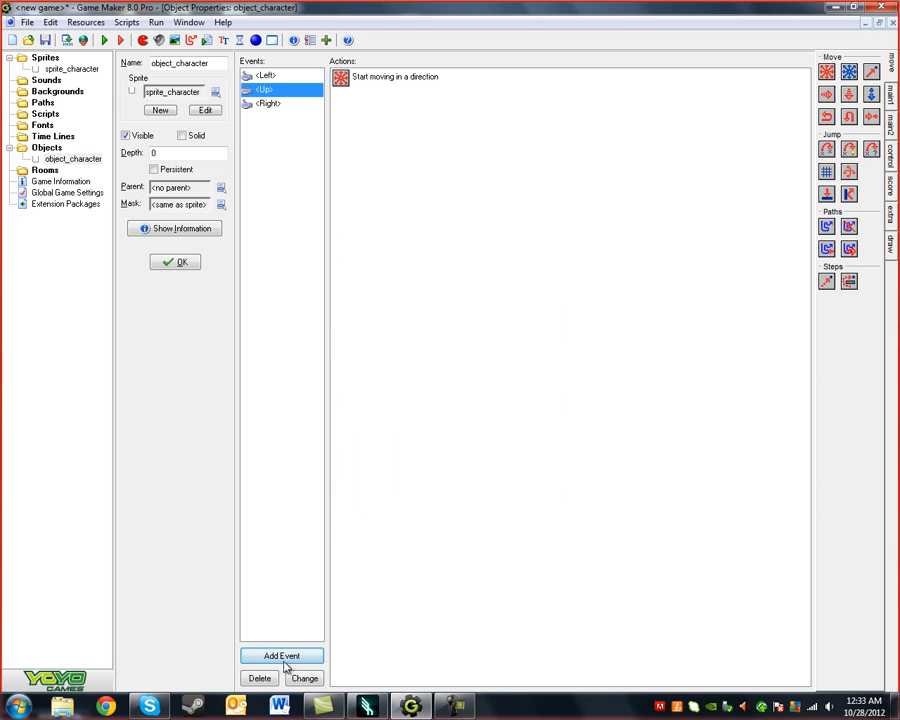
Step: Add a keyboard event for the Down arrow key with a downward Move Fixed action at speed 4, and review that action's settings
left_click(284, 656)
left_click(403, 408)
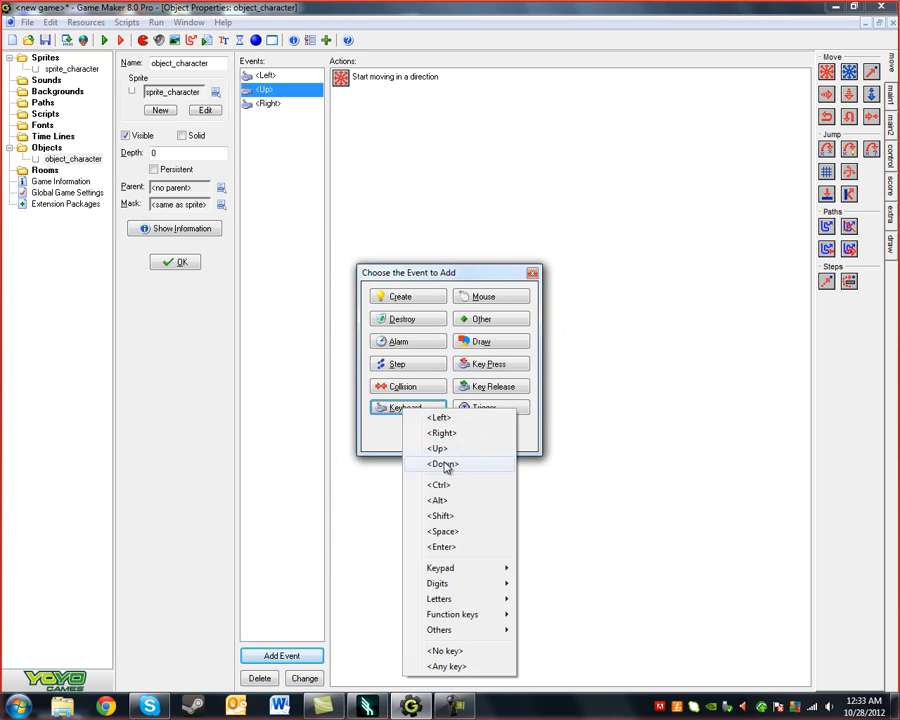
left_click(444, 465)
left_click_drag(827, 78, 454, 408)
left_click(441, 377)
double_click(423, 403)
type("4")
left_click(389, 467)
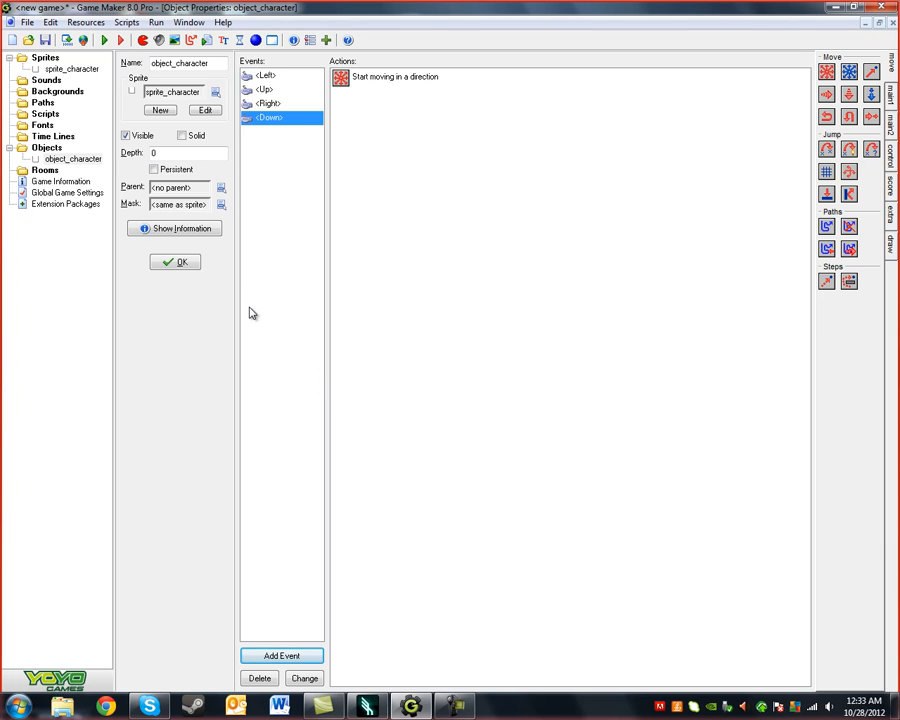
double_click(360, 77)
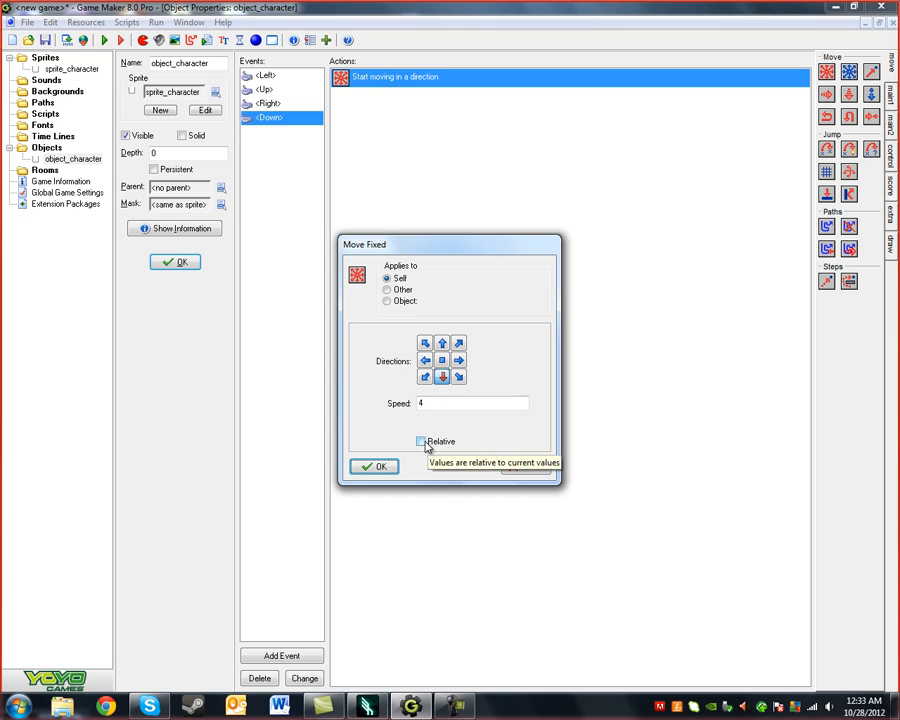
key("Return")
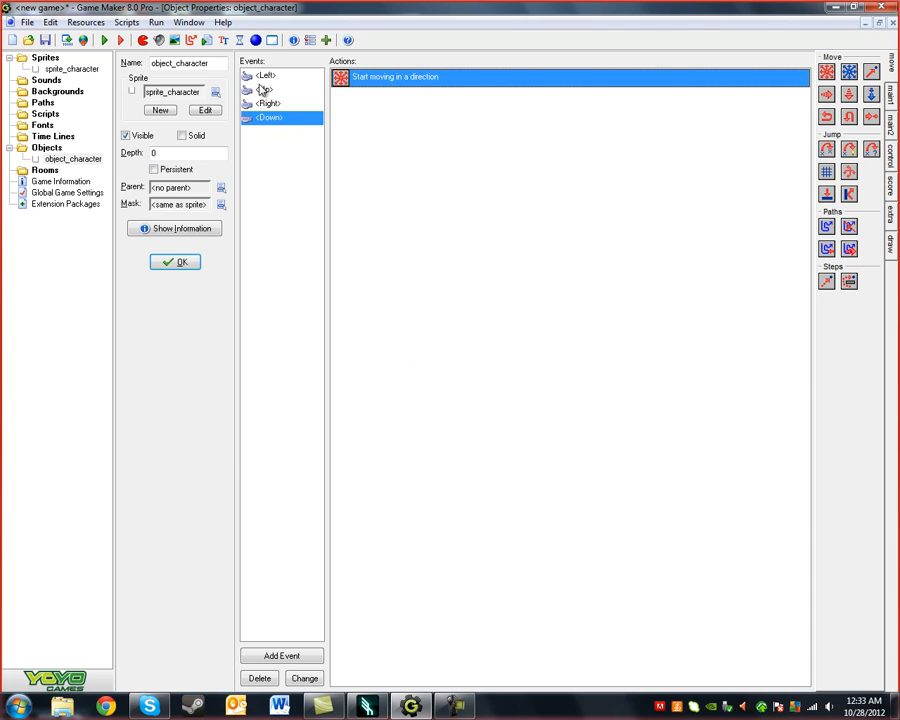
Step: Create a new room with one object_character instance near its lower-left corner, keeping object_character as the object to place
left_click(271, 40)
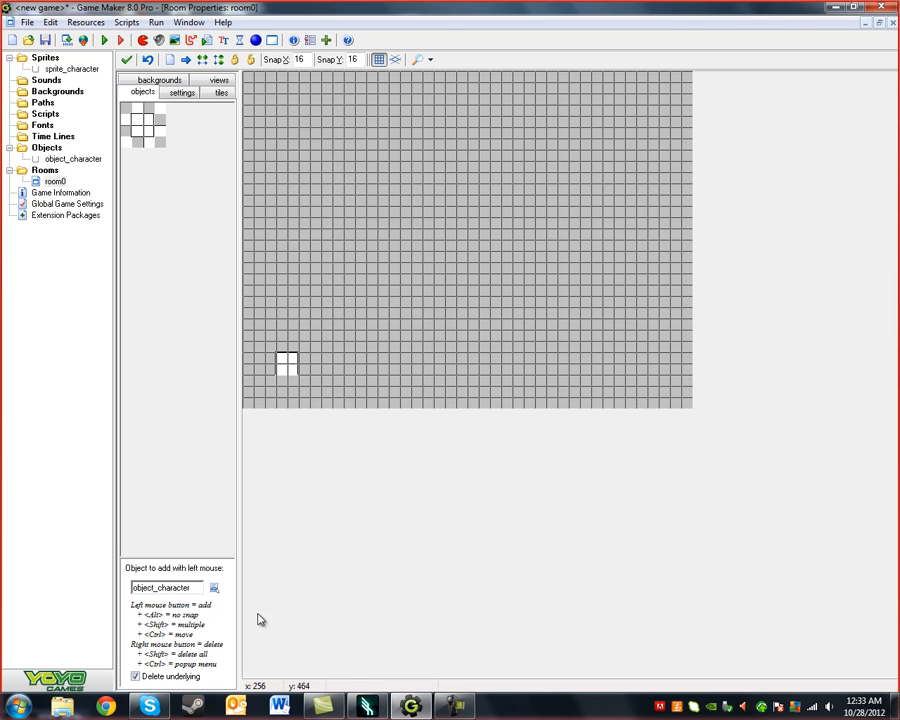
left_click(214, 588)
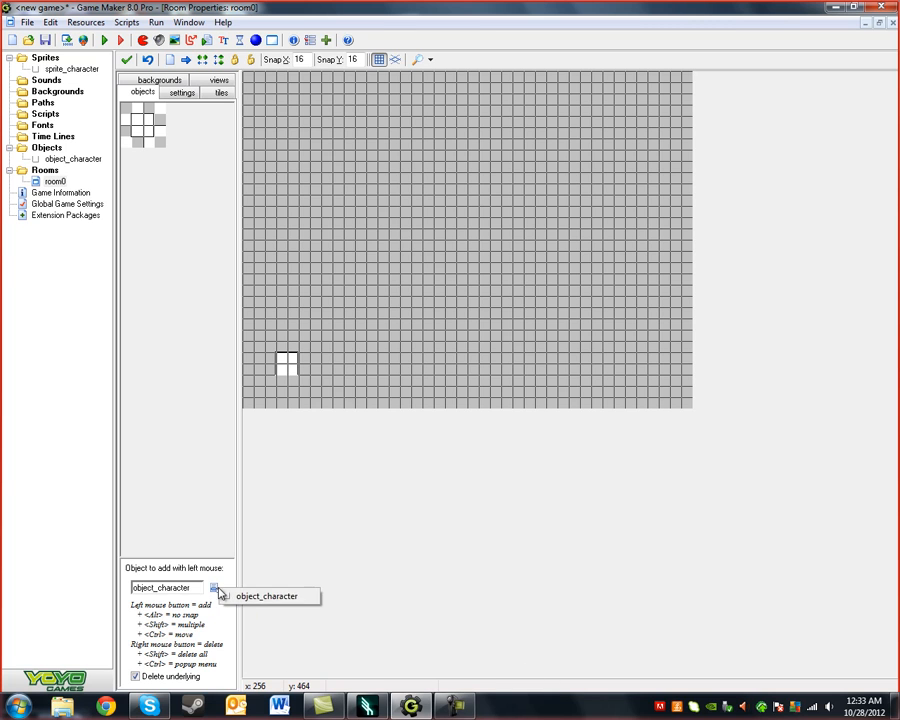
left_click(237, 600)
Step: Try placing extra object_character instances around the room and delete them again, keeping only the original one
left_click(494, 222)
left_click(370, 312)
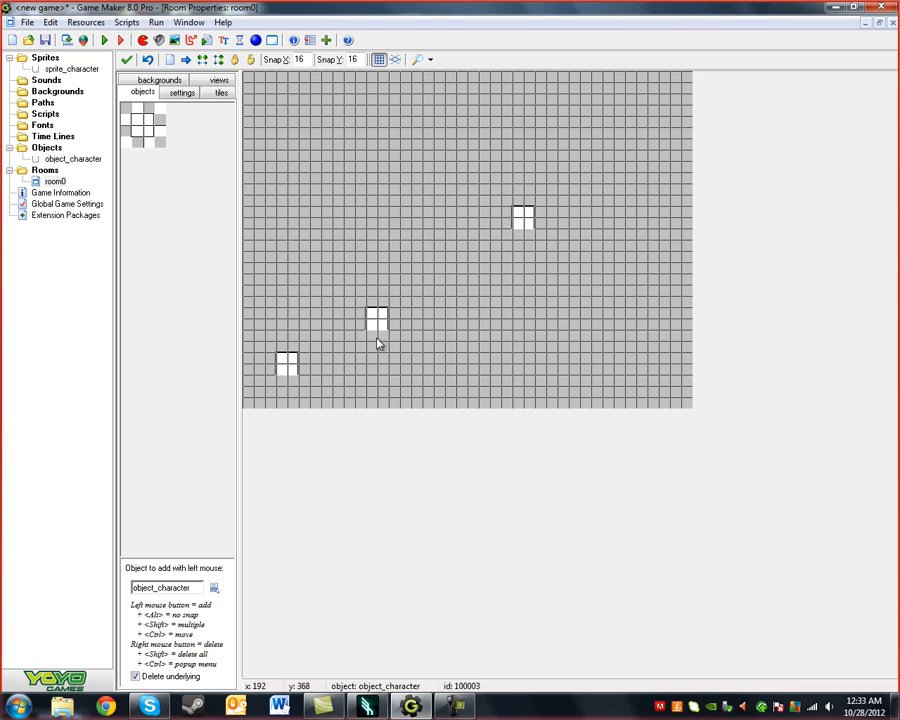
left_click(426, 212)
left_click(460, 322)
right_click(497, 231)
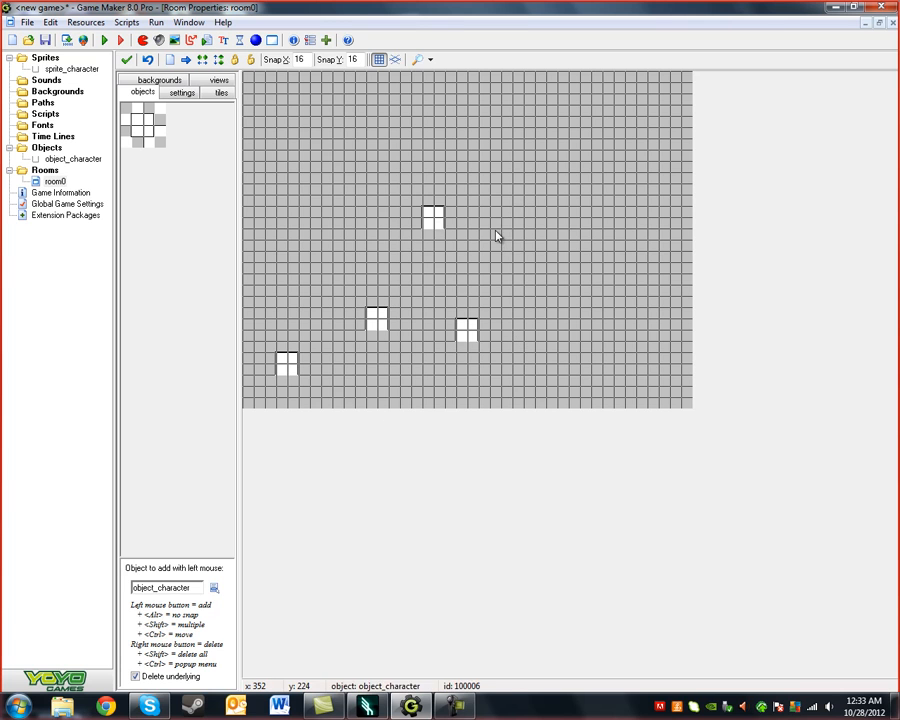
right_click(432, 218)
right_click(466, 329)
right_click(376, 318)
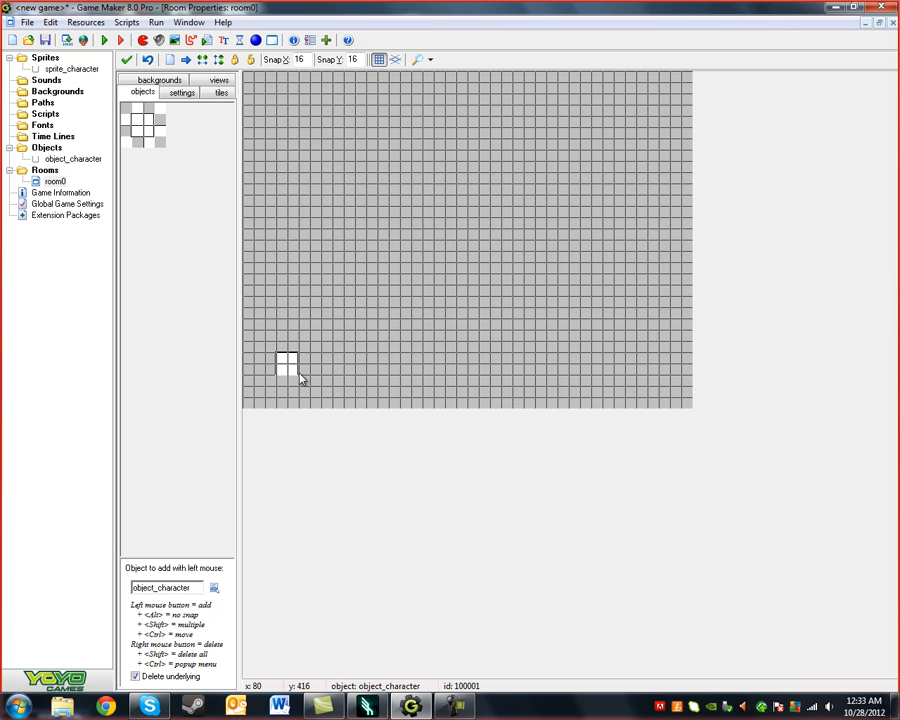
left_click(352, 148)
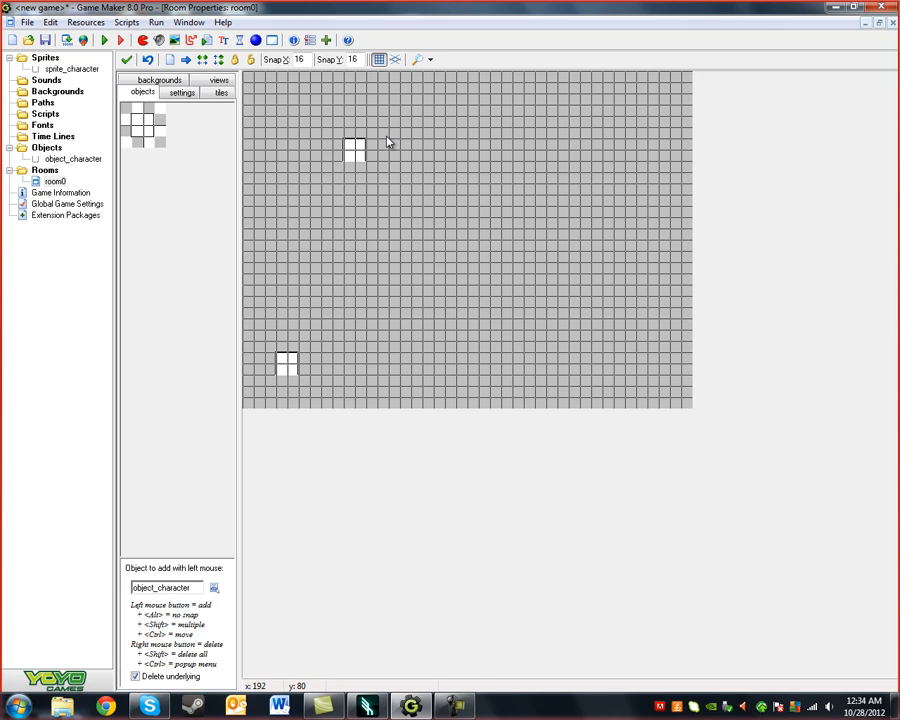
right_click(355, 150)
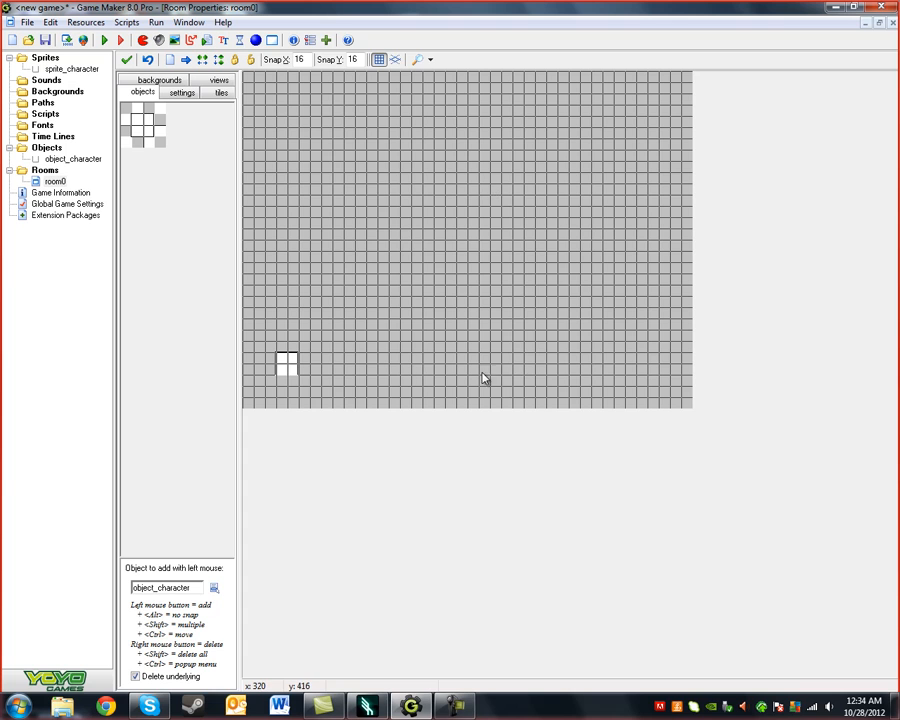
Step: Rename the room to room_level_1 and set its caption to "Level One"
left_click(180, 92)
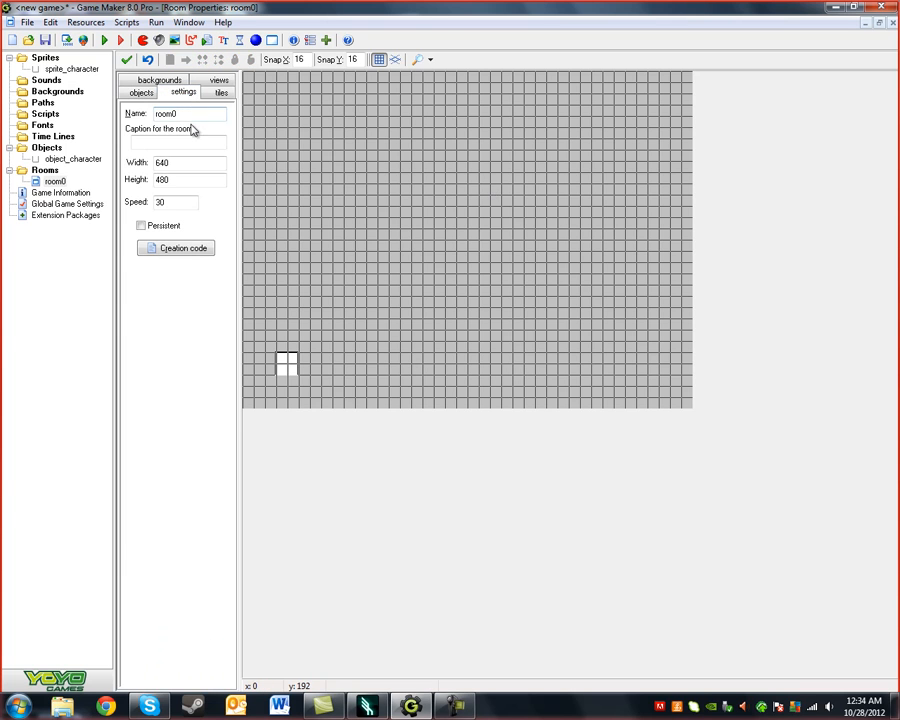
key("BackSpace")
type("_level_1")
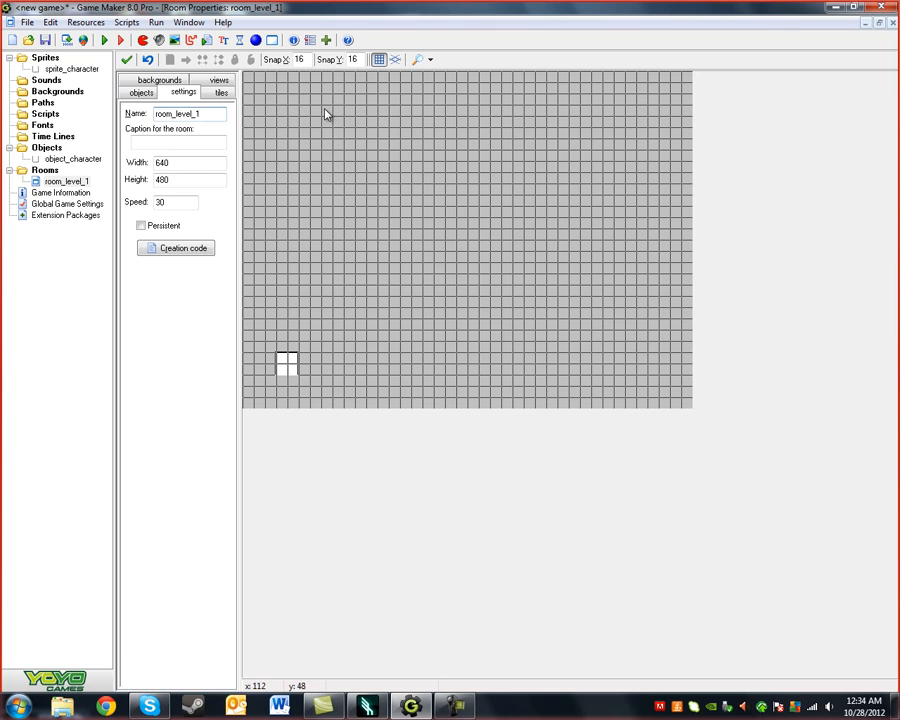
left_click(189, 137)
type("Level One")
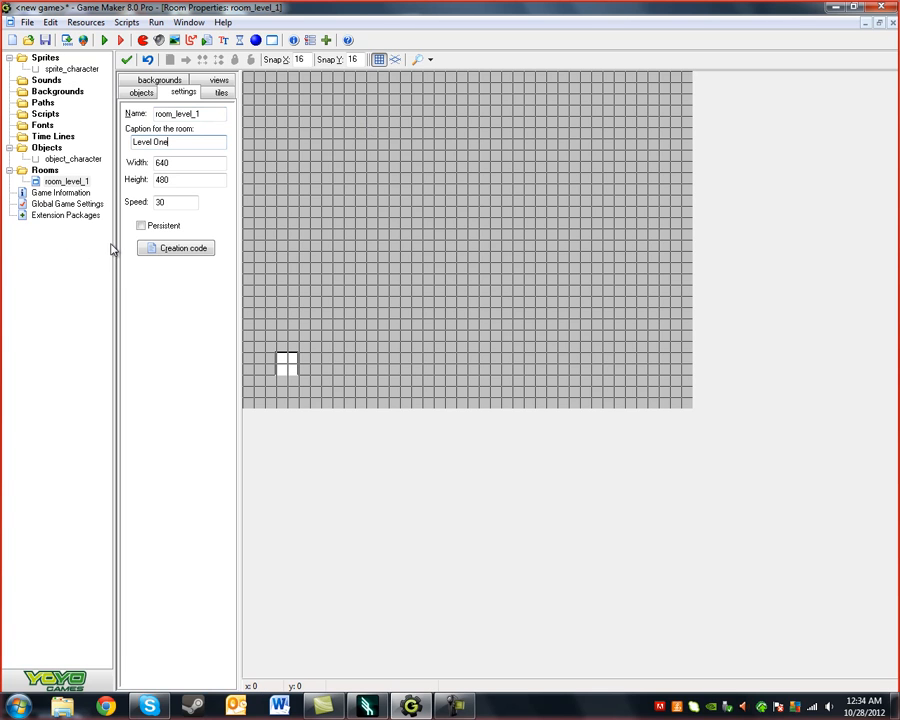
Step: Accept the room and object properties, and save the game as "YouTube Tutorial"
left_click(138, 93)
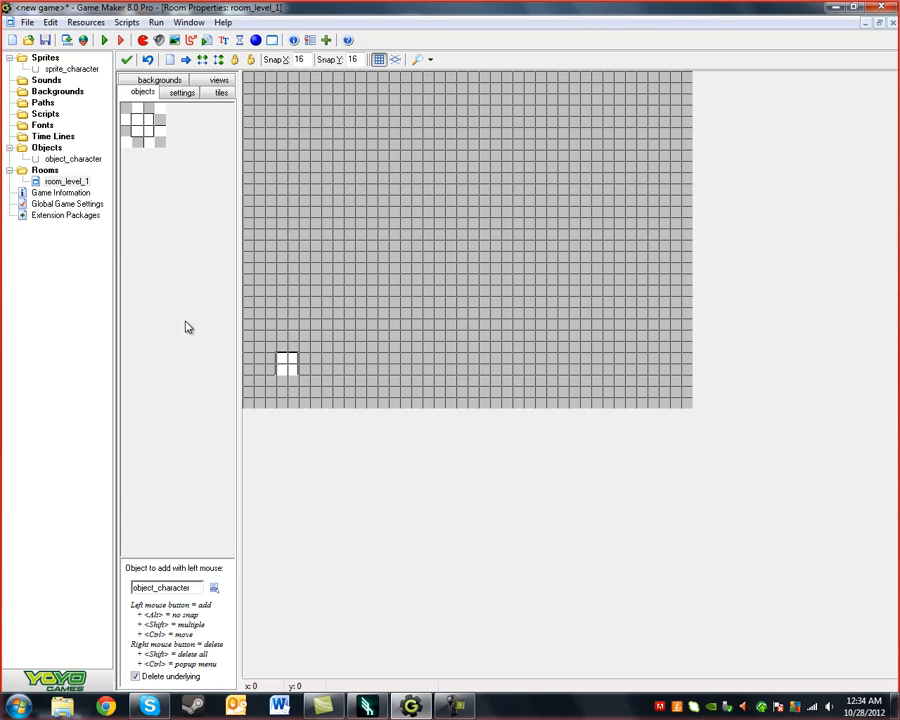
left_click(126, 60)
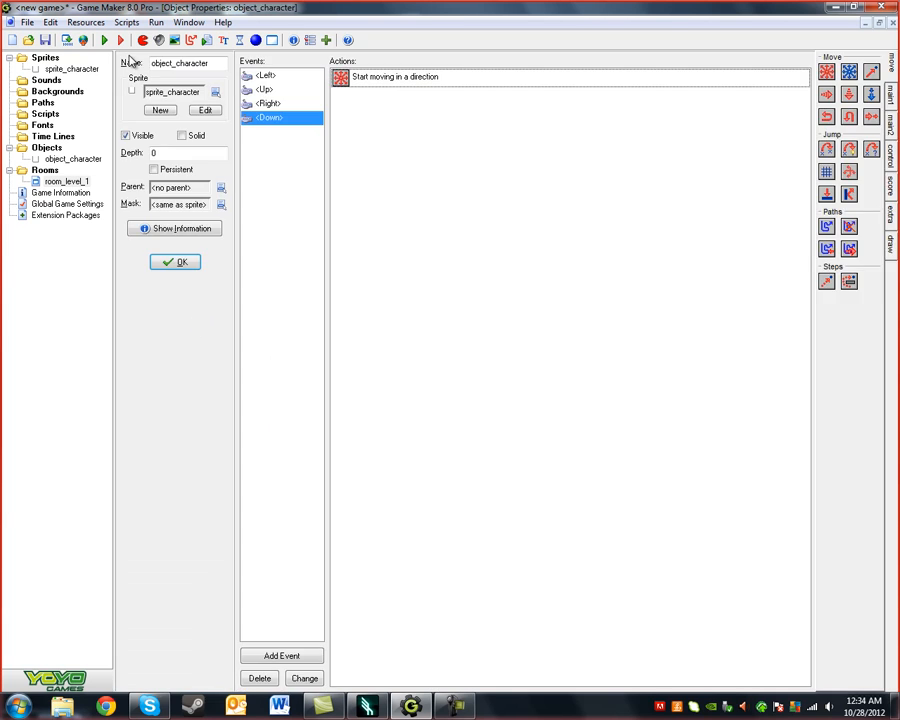
left_click(186, 268)
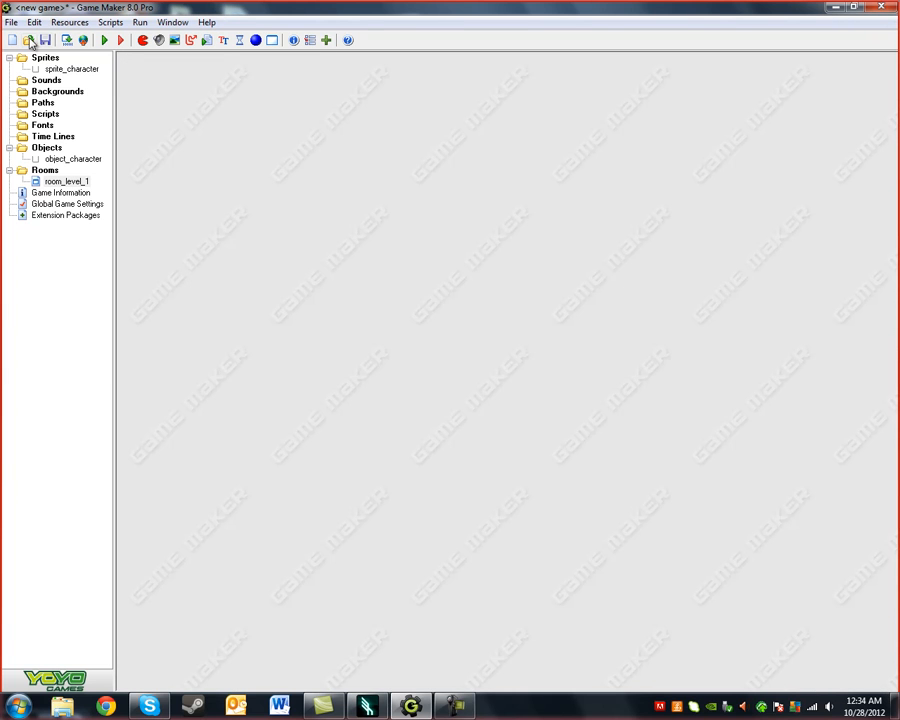
left_click(45, 40)
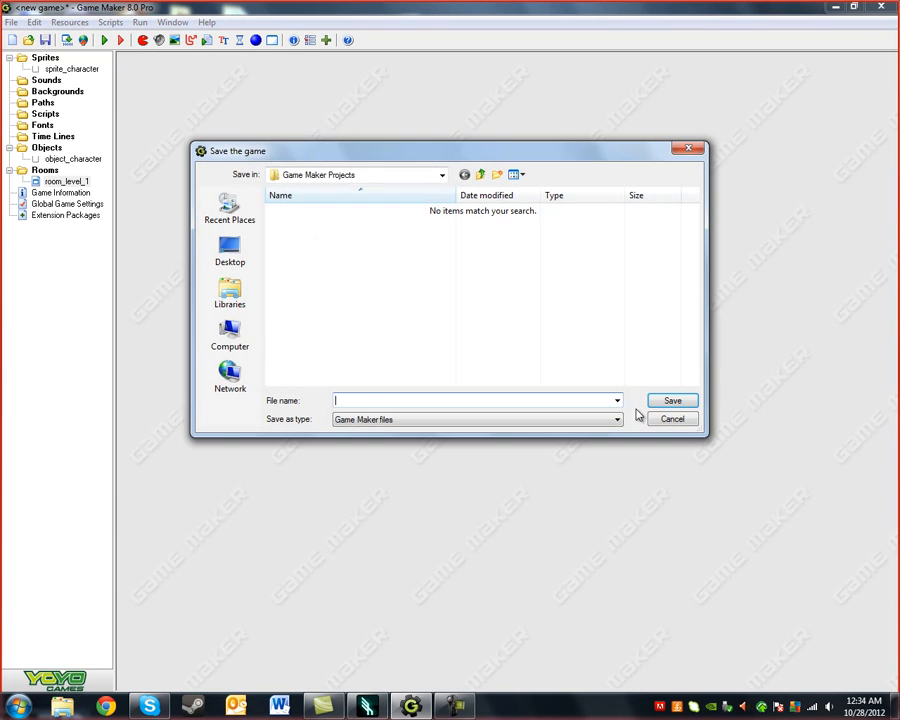
type("YouTube Tutorial")
key("Return")
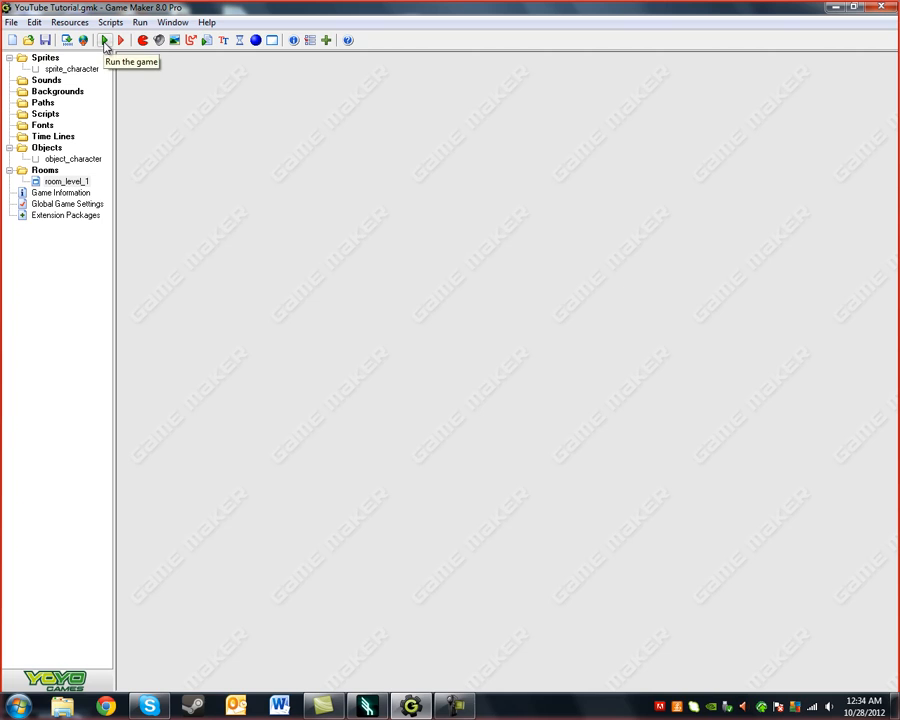
Step: Run the game, test moving the square in all four directions with the arrow keys, and quit it
left_click(105, 44)
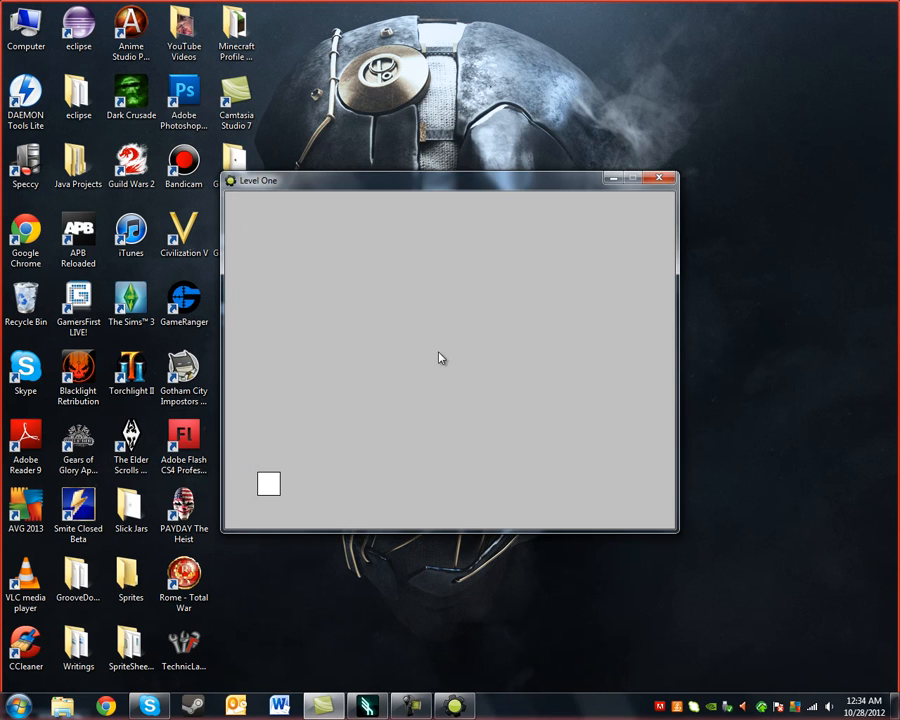
key("Up")
key("Right")
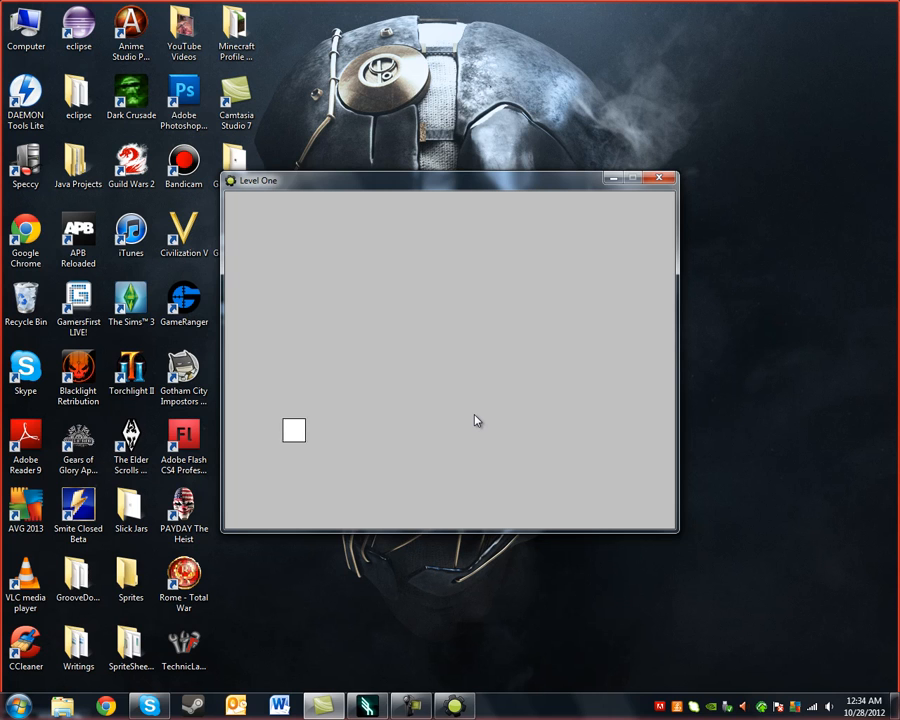
key("Left")
key("Down")
key("Right")
key("Up")
key("Up")
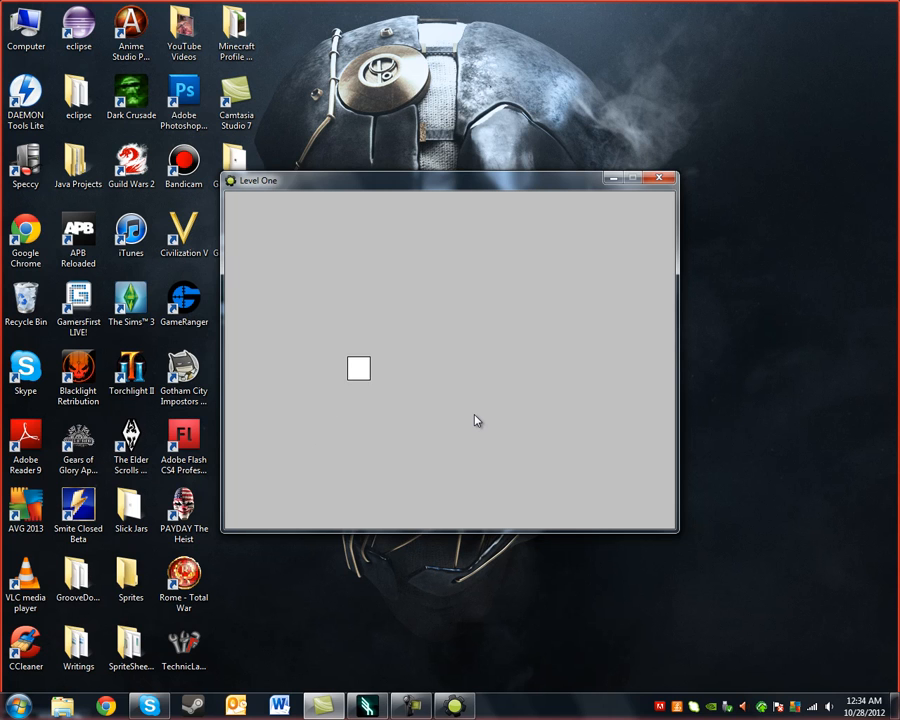
key("Right")
key("Left")
key("Down")
key("Up")
key("Right")
key("Down")
key("Left")
key("Up")
key("Right")
key("Right")
key("Down")
key("Left")
key("Up")
key("Left")
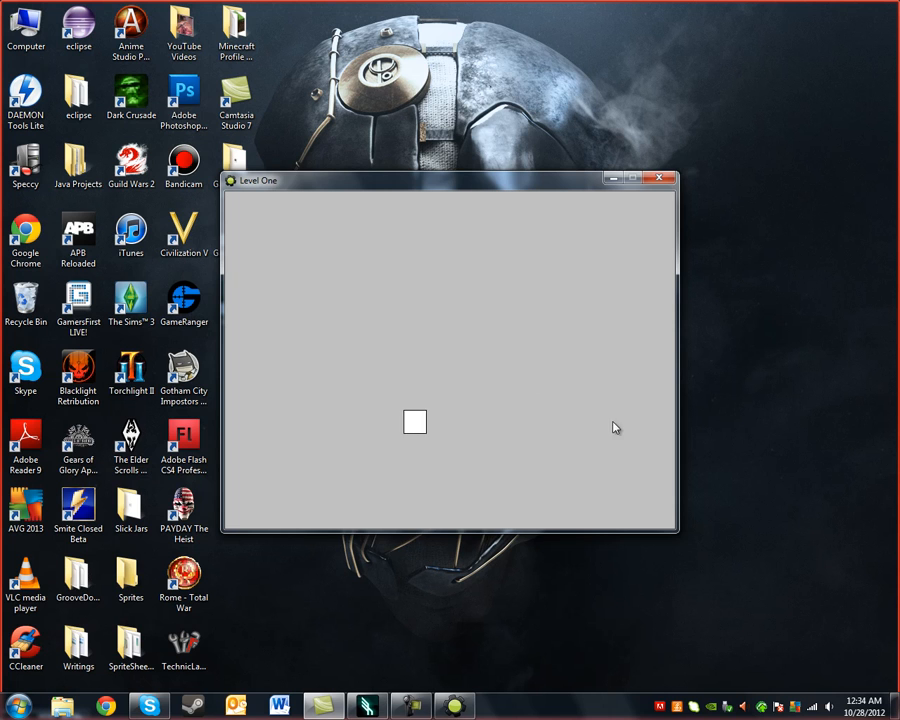
key("Escape")
Step: Reopen room_level_1 and the object_character properties, and add a keyboard event for No key to the object
double_click(68, 182)
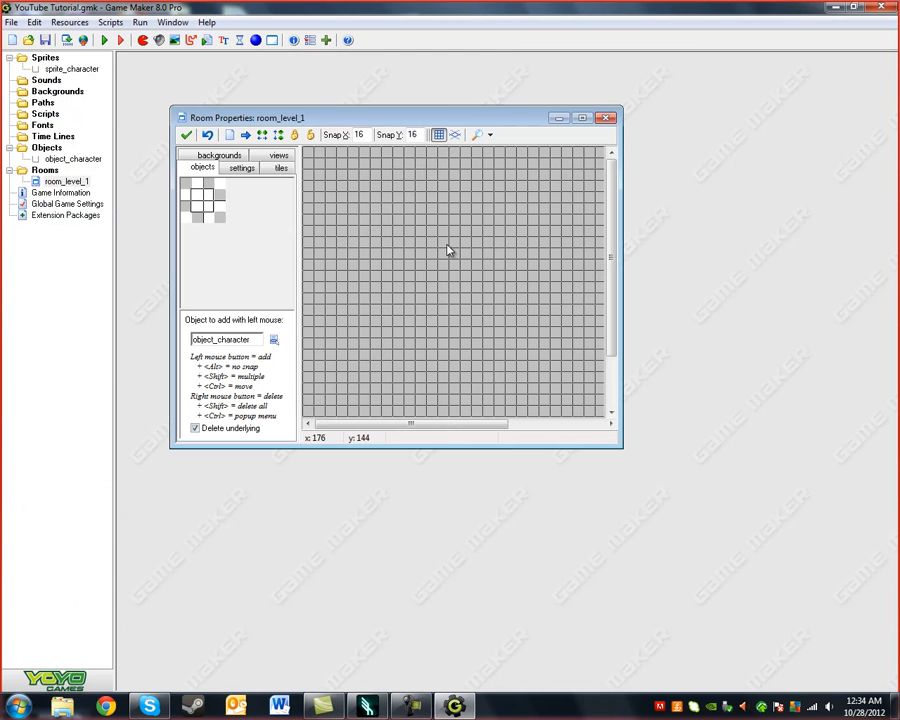
left_click(582, 118)
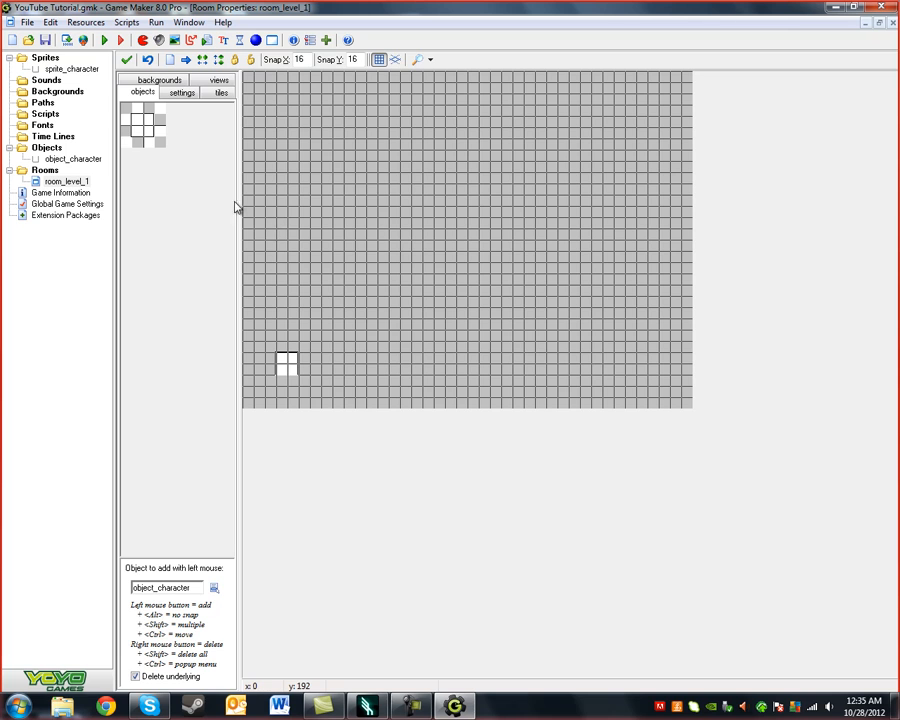
left_click(80, 162)
double_click(84, 164)
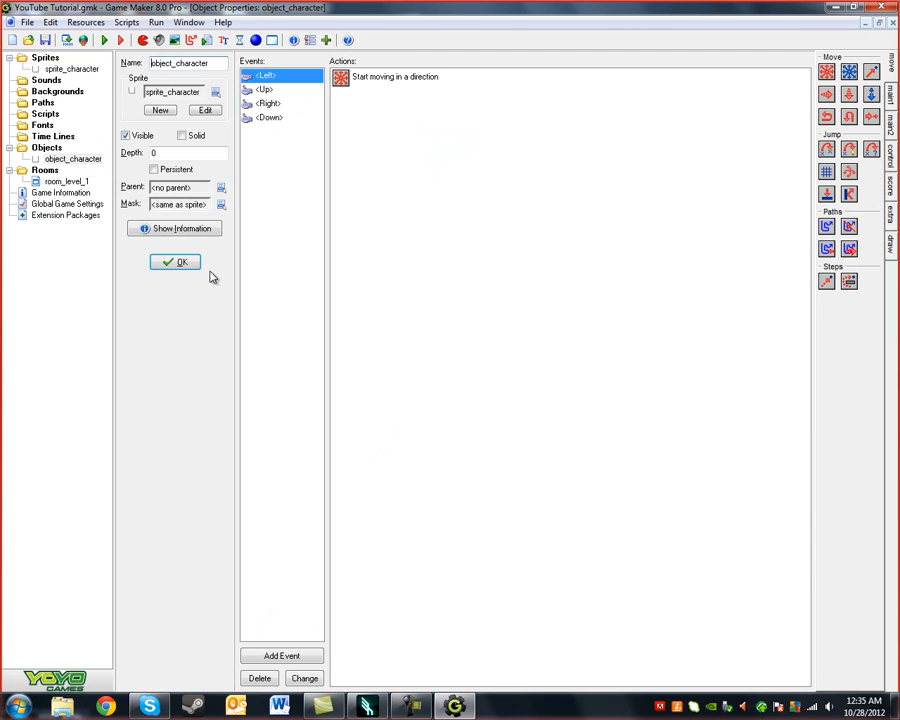
left_click(308, 656)
left_click(405, 408)
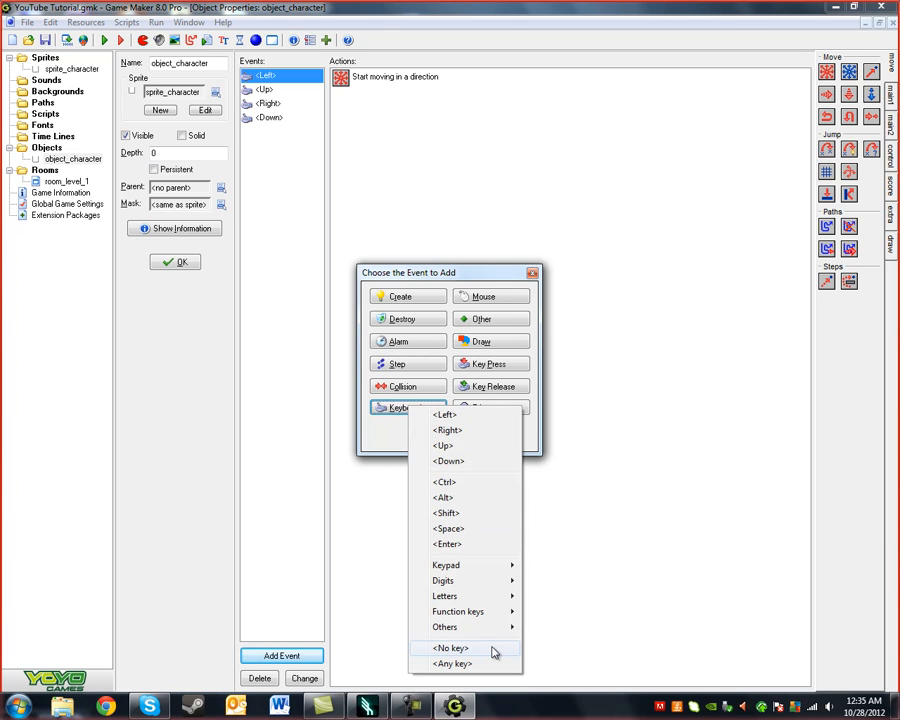
left_click(450, 648)
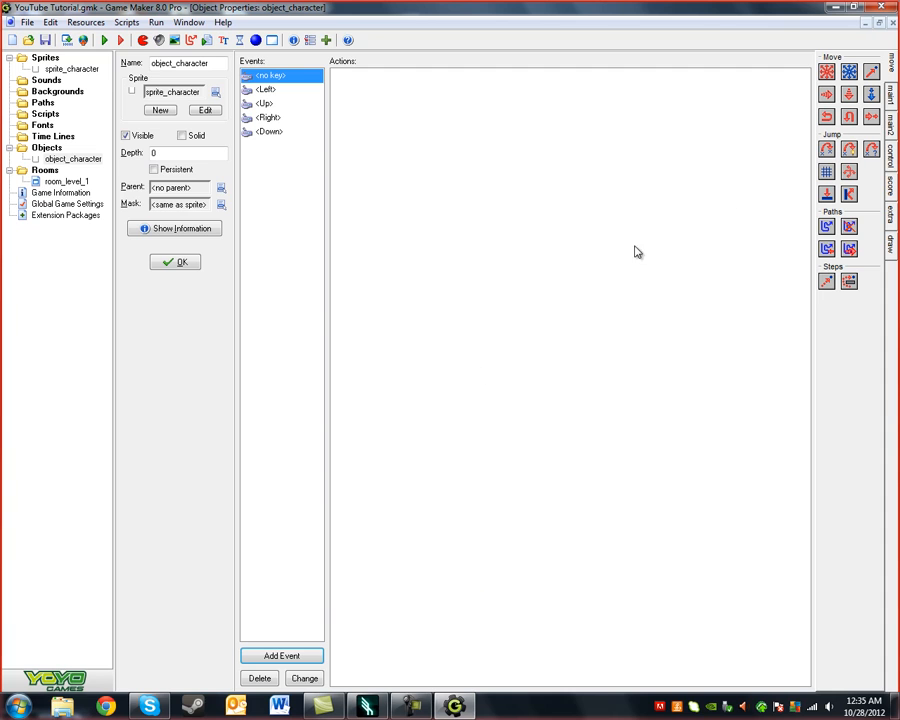
Step: Add a Move Fixed action to the No key event, applied to Self, with the stop direction and speed 0
left_click_drag(829, 73, 624, 204)
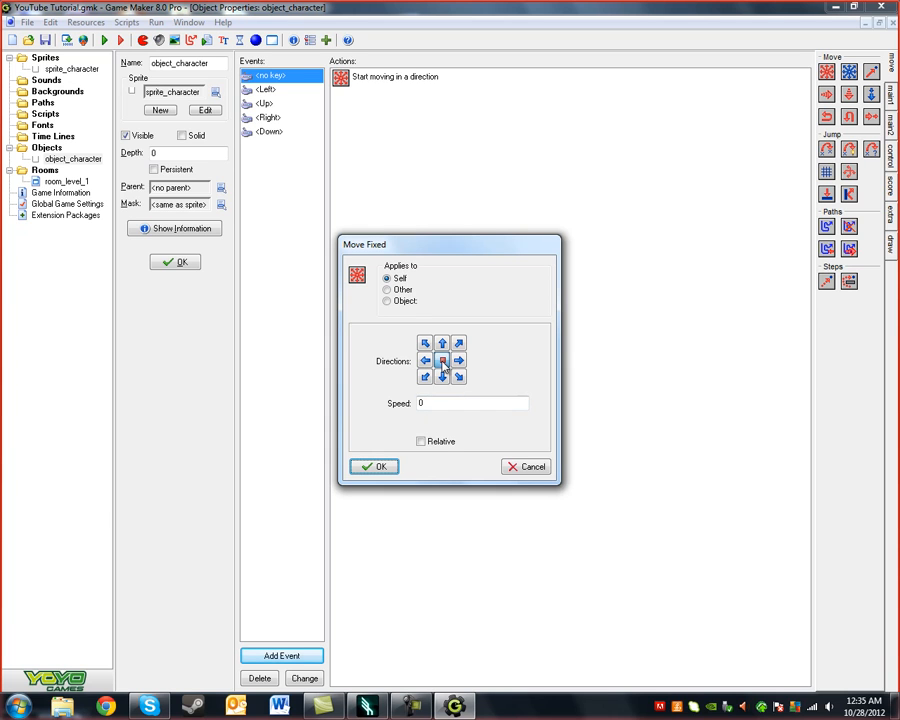
left_click_drag(431, 403, 290, 405)
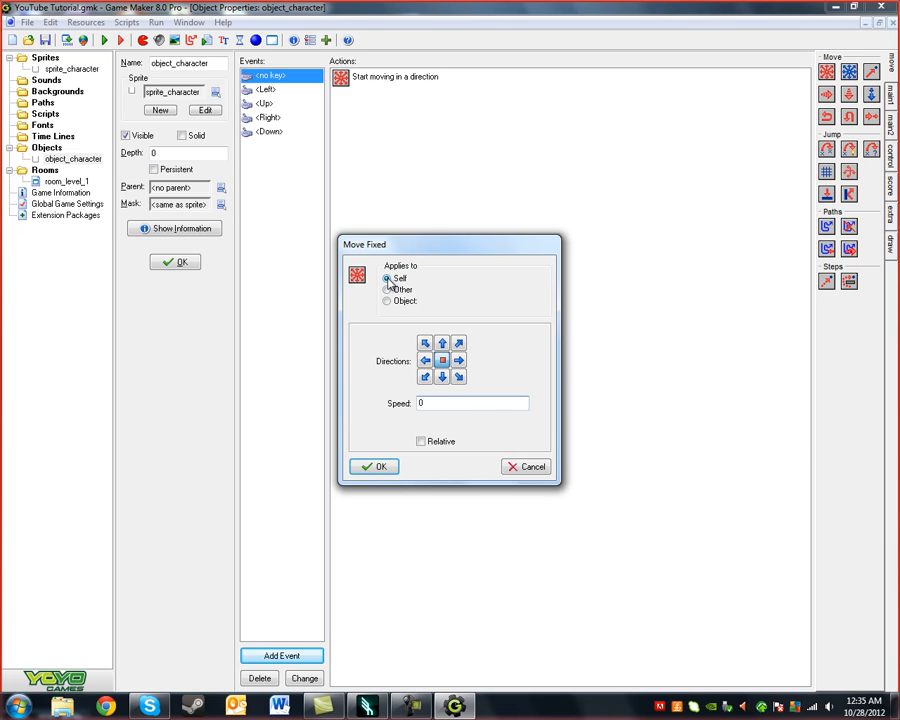
left_click(366, 466)
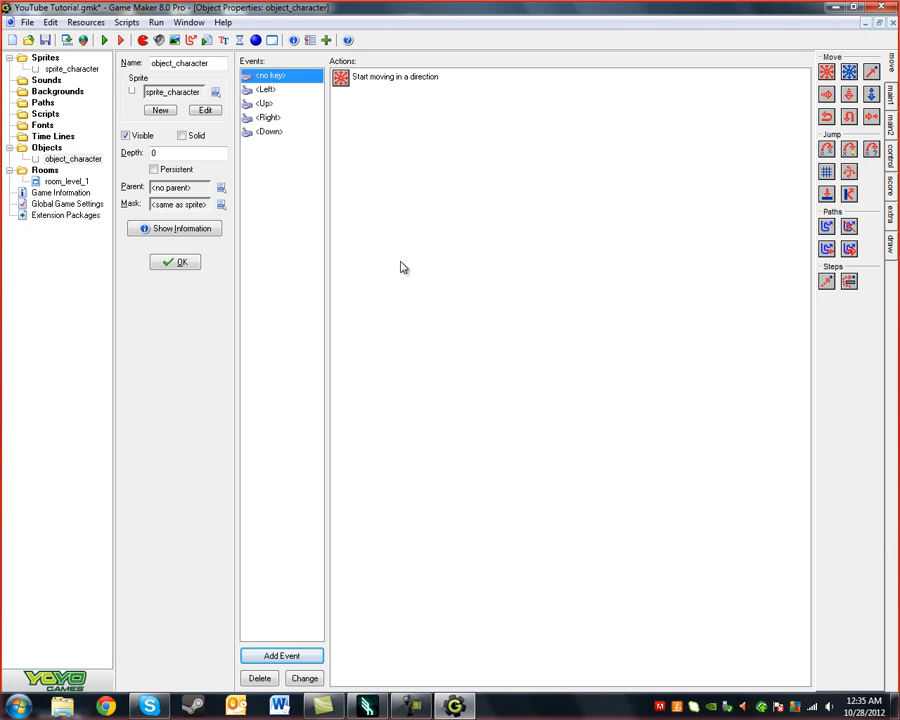
left_click(288, 658)
left_click(413, 406)
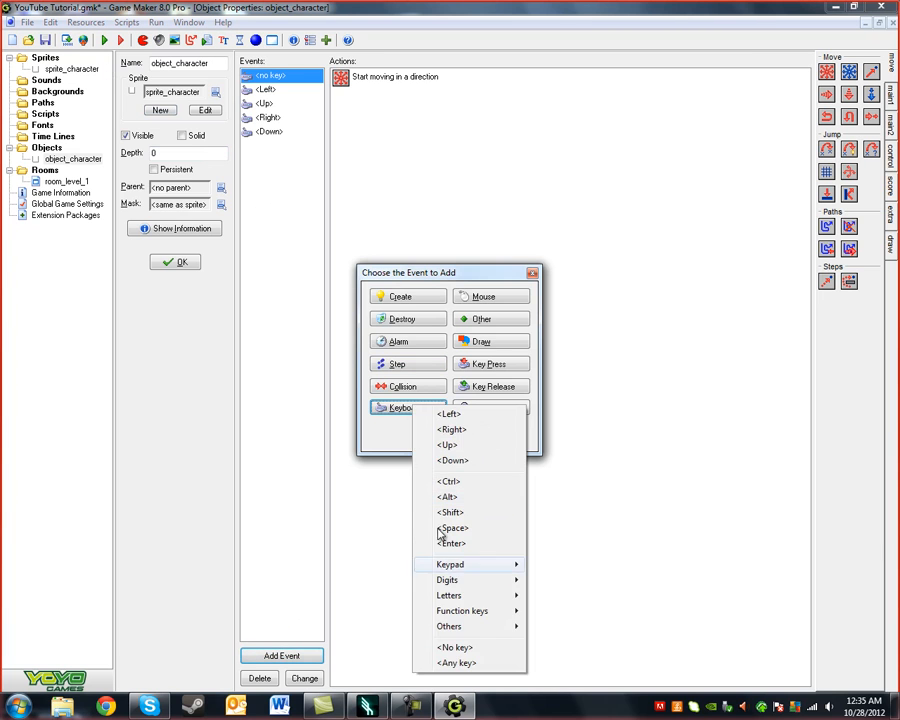
left_click(378, 438)
left_click(474, 432)
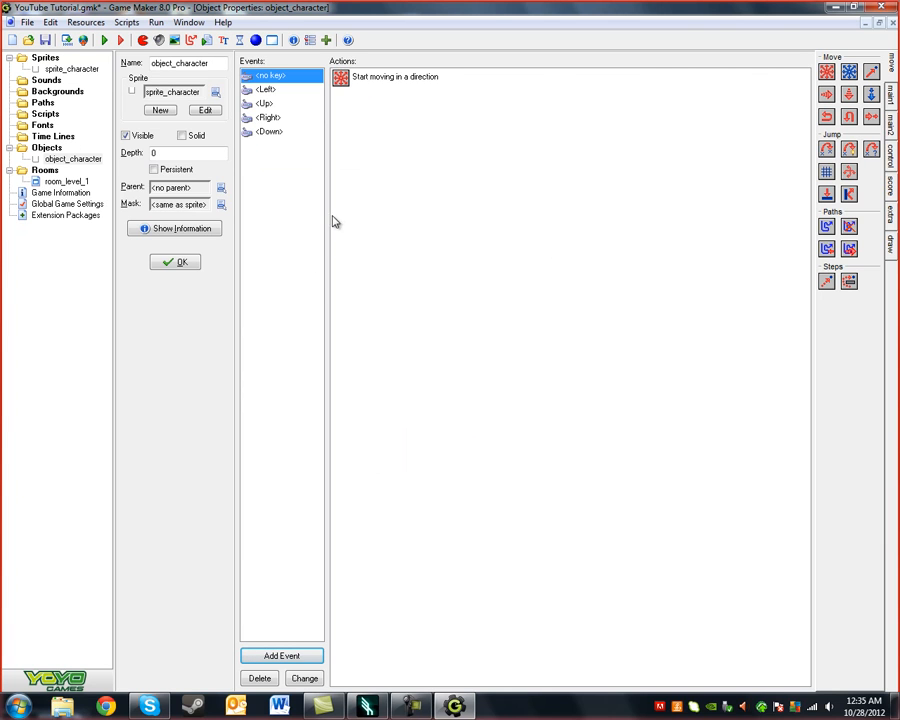
Step: Save and run the game, test that the square moves with the arrow keys and stops on release, and quit it
left_click(44, 40)
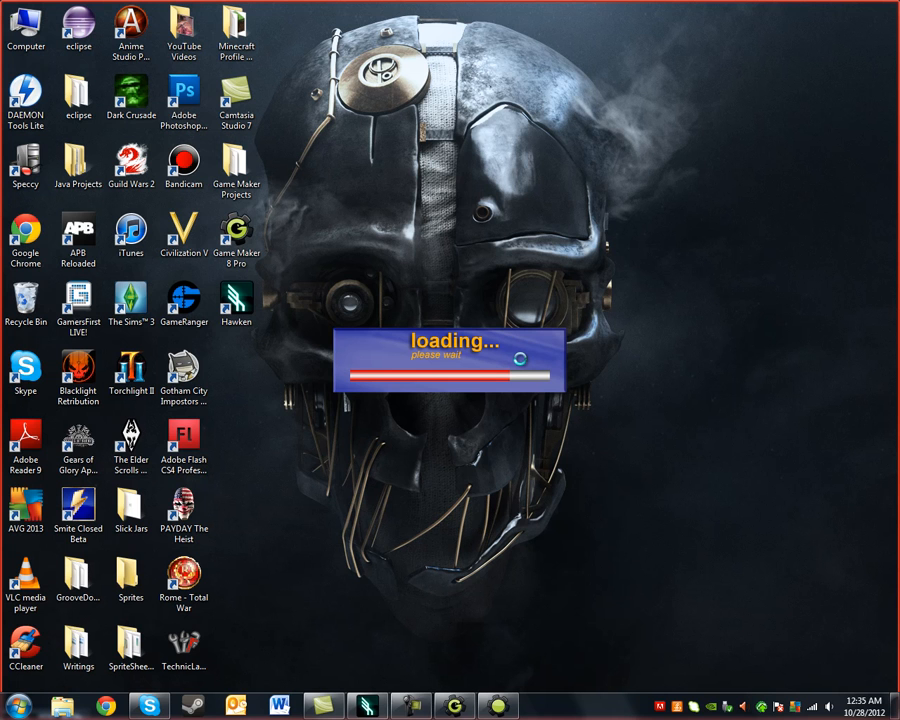
key("Up")
key("Right")
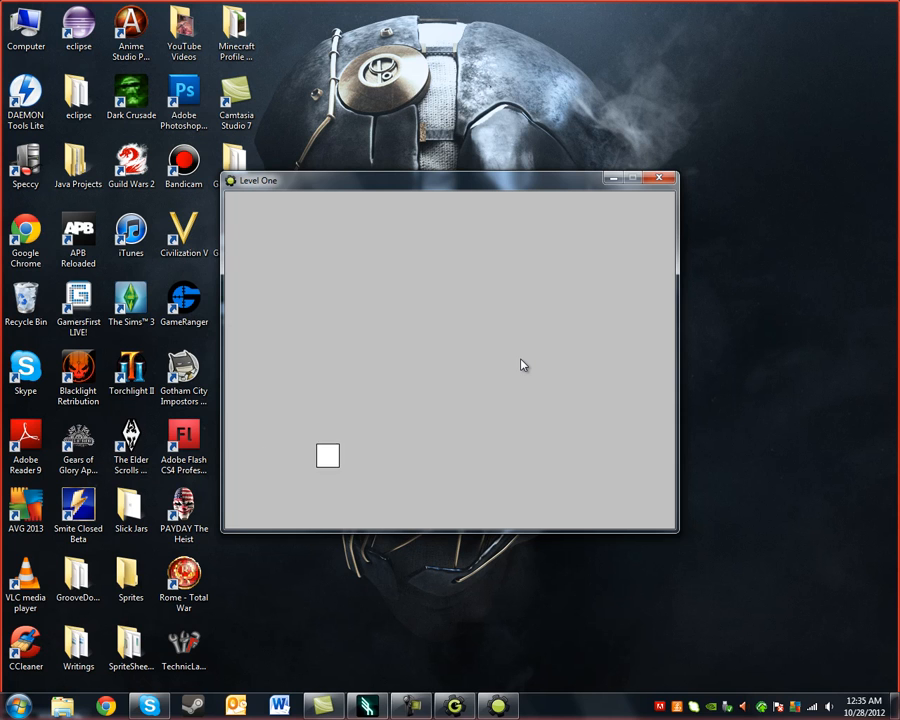
key("Left")
key("Right")
key("Up")
key("Left")
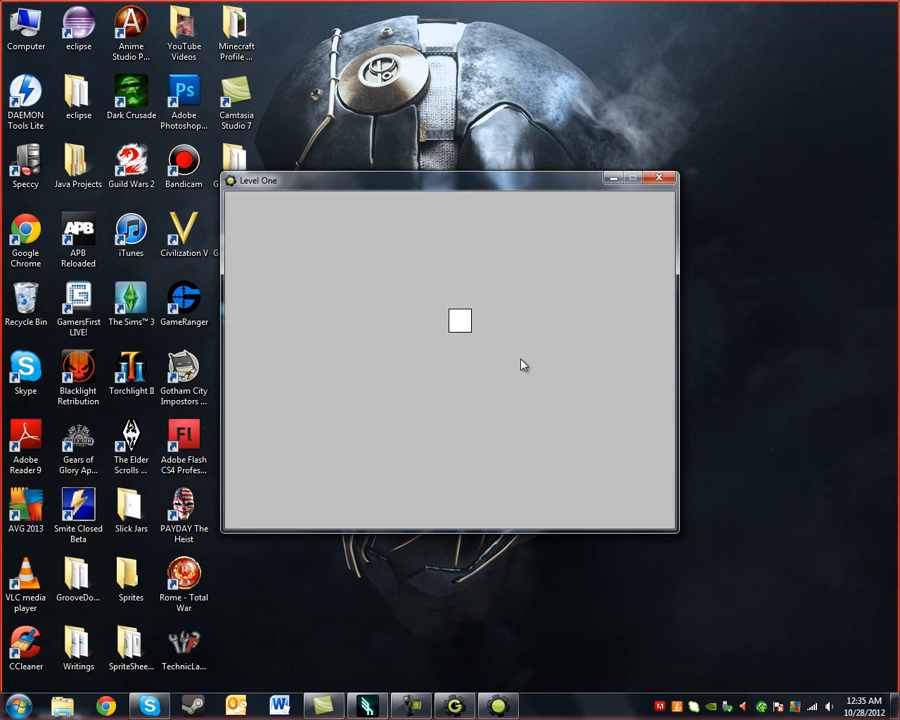
key("Left")
key("Right")
key("Down")
key("Right")
key("Up")
key("Left")
key("Down")
key("Down")
key("Right")
key("Up")
key("Left")
key("Left")
key("Up")
key("Left")
key("Left")
key("Up")
key("Down")
key("Right")
key("Down")
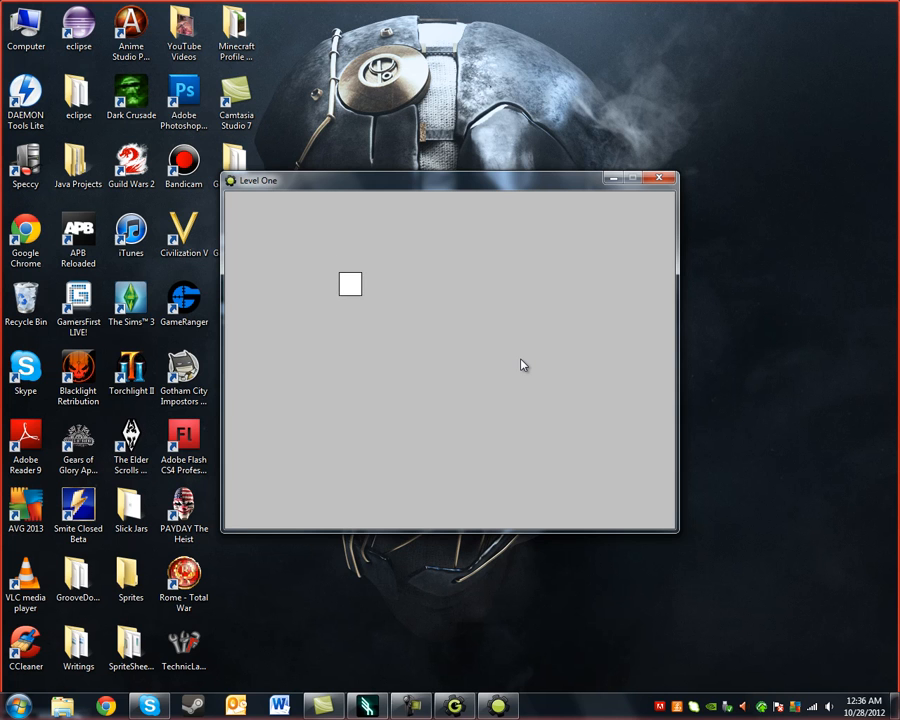
key("Down")
key("Escape")
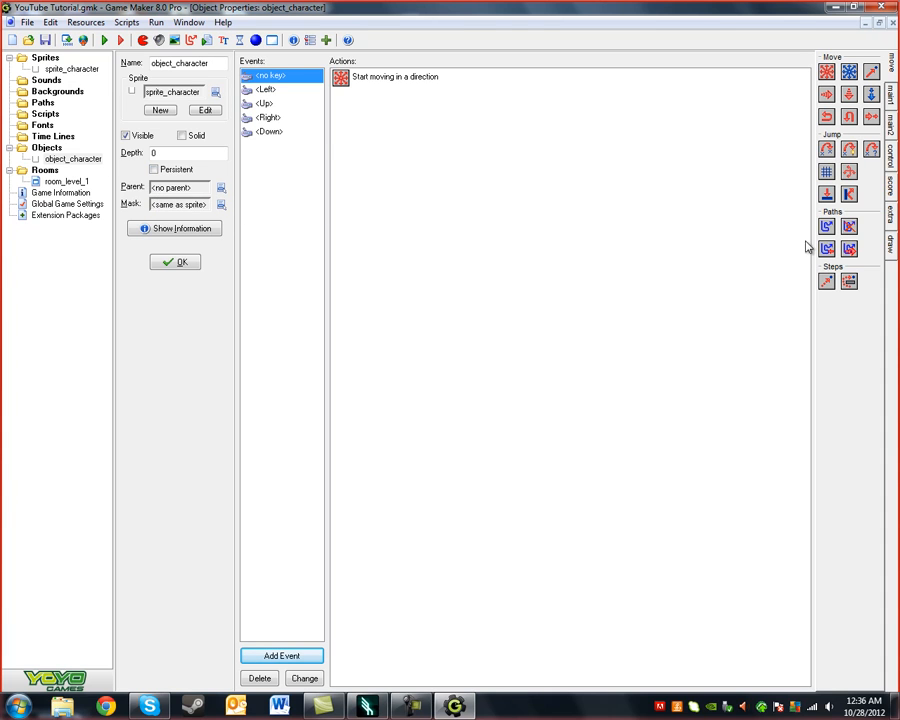
Step: Create a new sprite named sprite_bullet and give it a blank image 16 pixels wide and 16 pixels high
left_click(143, 40)
key("BackSpace")
type("_bullet")
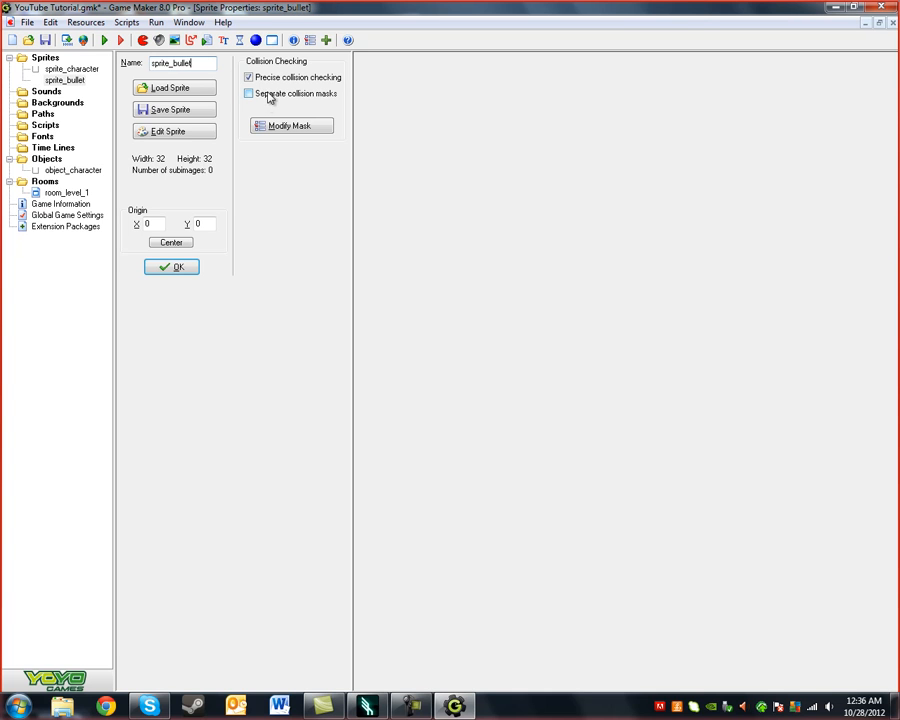
left_click(208, 133)
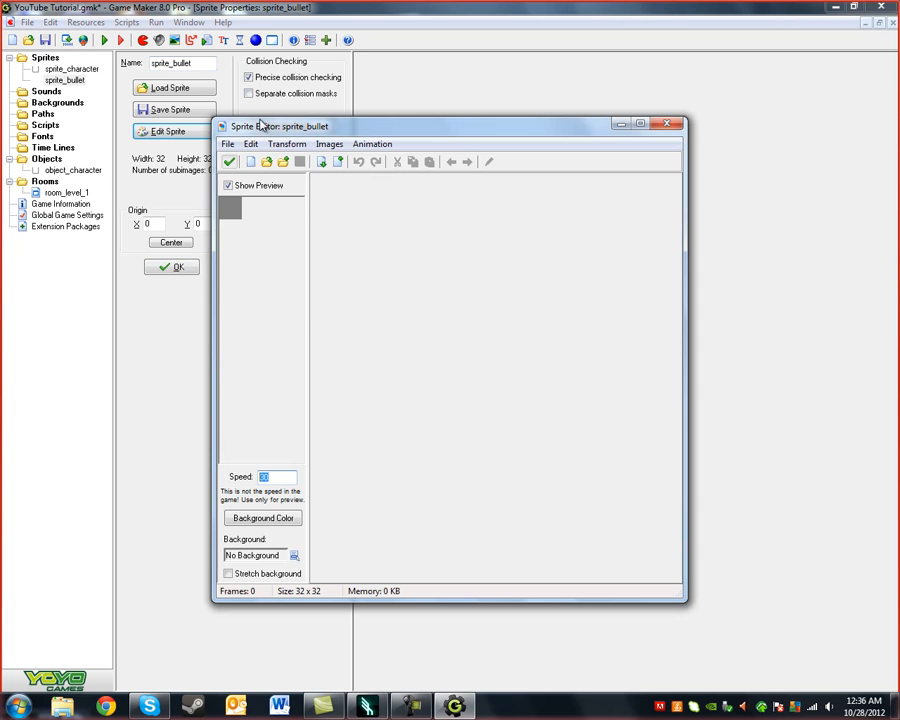
left_click(250, 161)
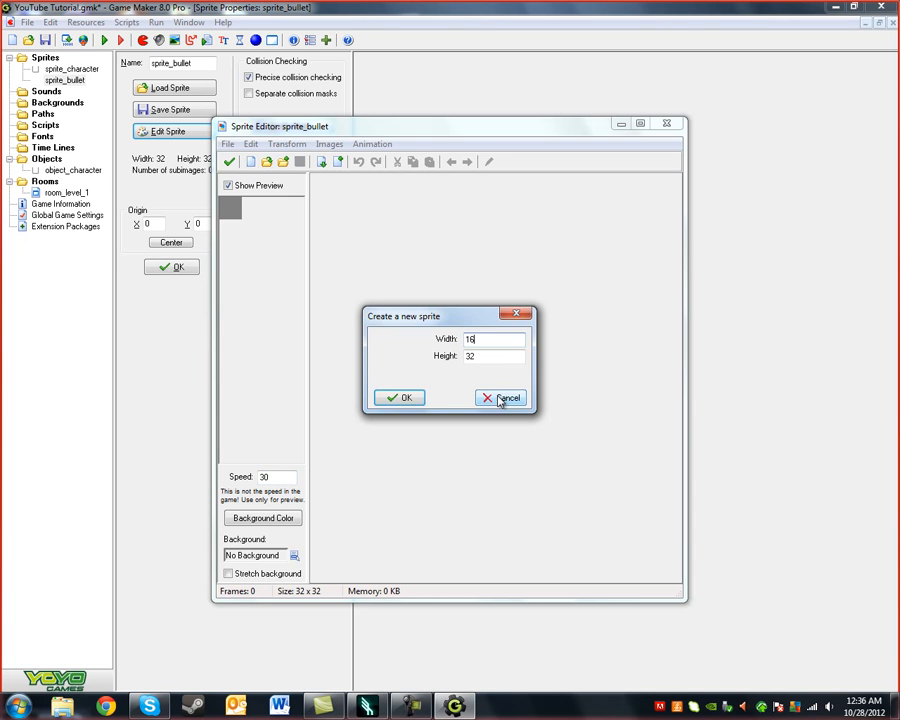
key("Tab")
key("Return")
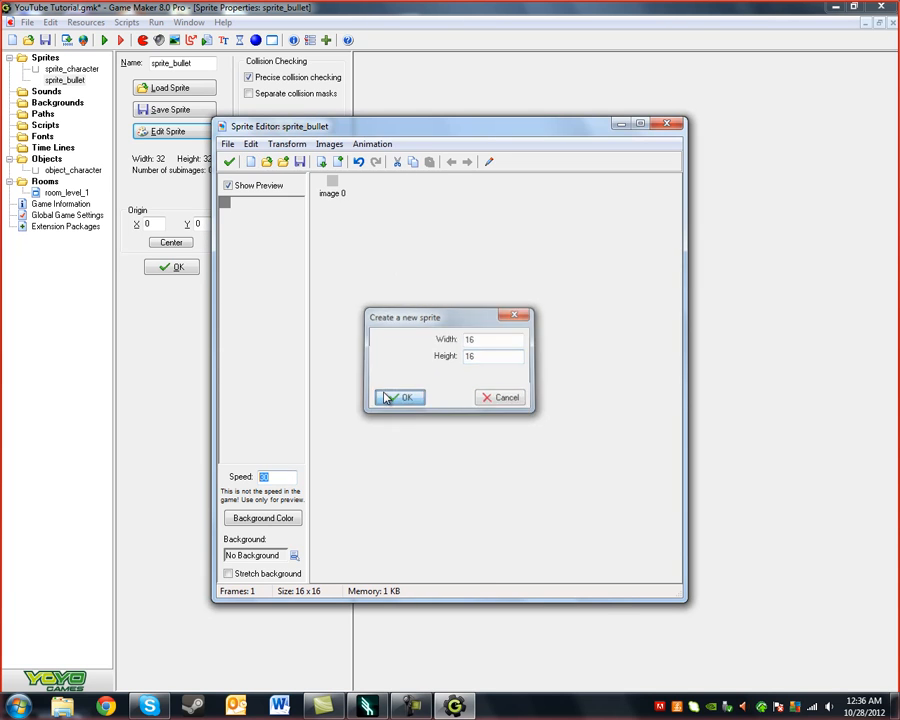
Step: Open the blank bullet image for editing and draw a narrow, tall black ellipse right of center as the tip
double_click(330, 183)
left_click(439, 149)
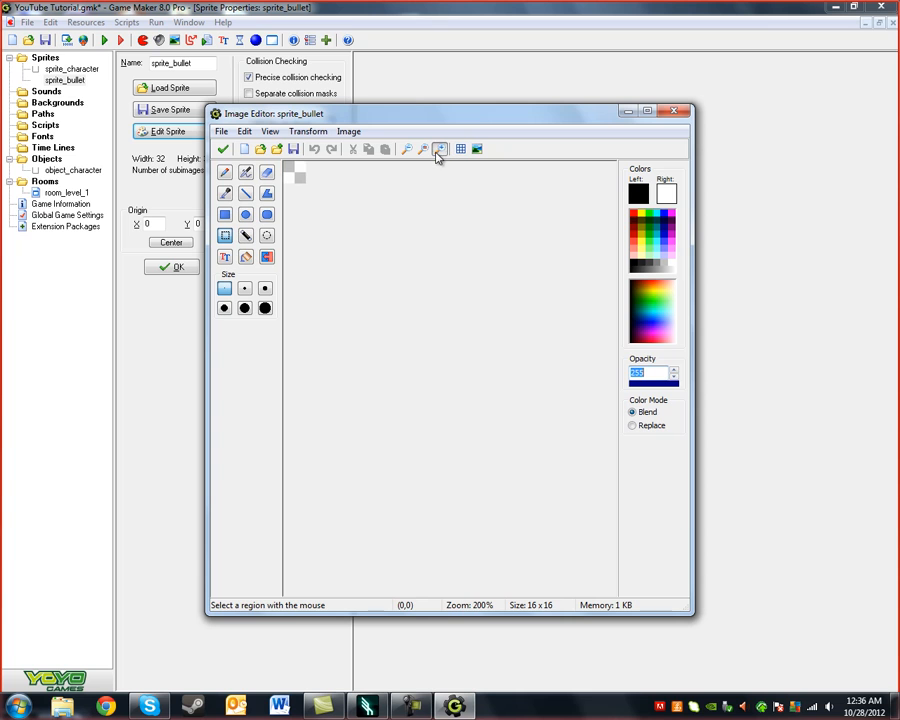
left_click(439, 149)
left_click(439, 149)
left_click(439, 149)
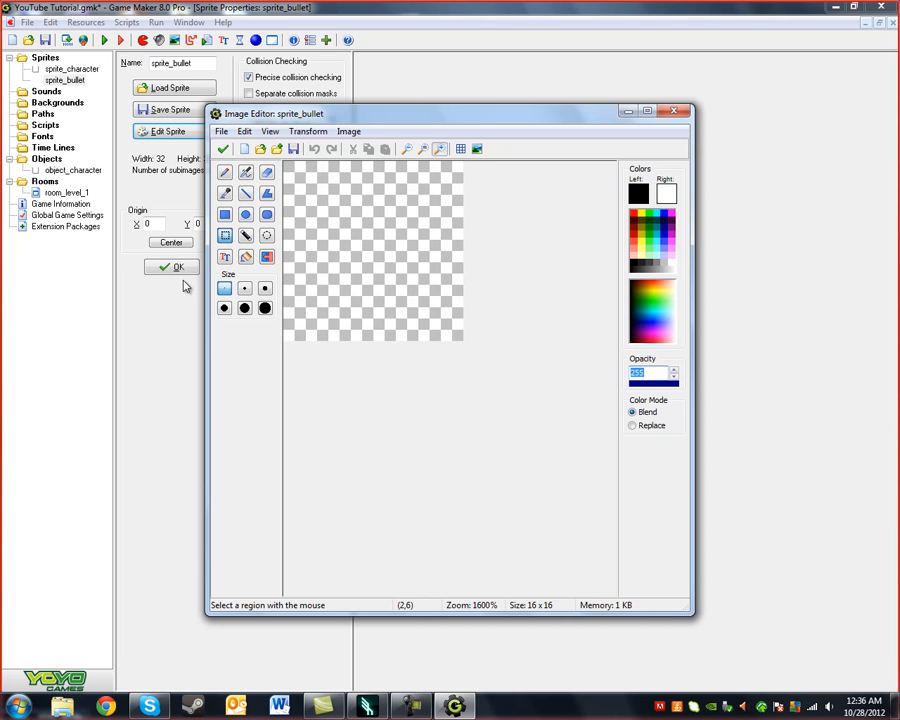
left_click(245, 214)
left_click_drag(413, 222, 427, 278)
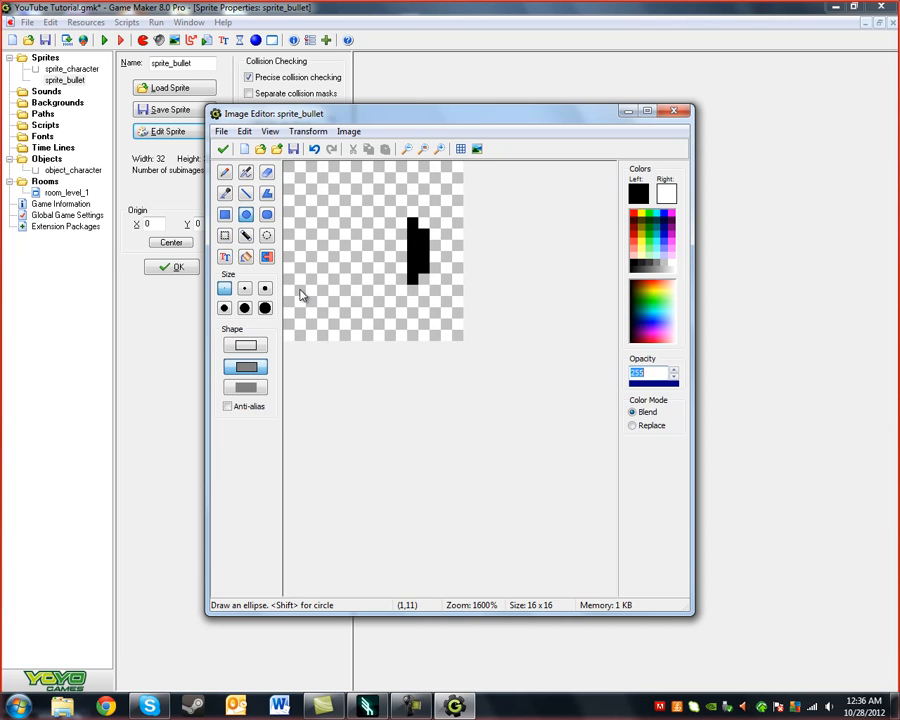
Step: Draw a black-outlined white rectangle adjoining the ellipse as the bullet's body, replacing the first oversized attempt
left_click(222, 215)
left_click_drag(297, 215, 405, 278)
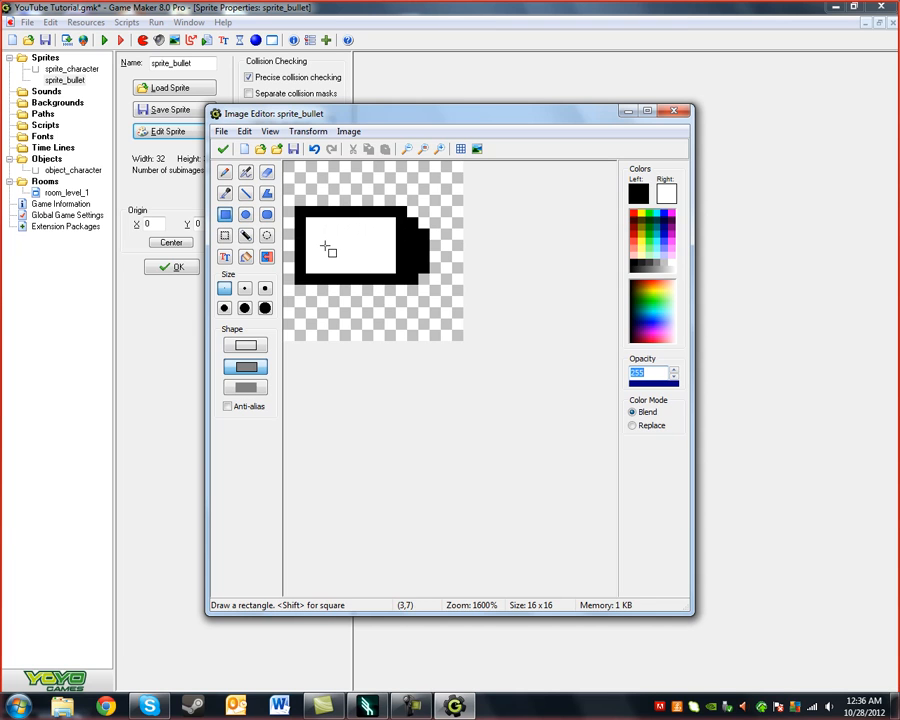
key("ctrl+z")
mouse_move(306, 218)
left_mouse_down()
mouse_move(368, 278)
mouse_move(406, 277)
left_mouse_up()
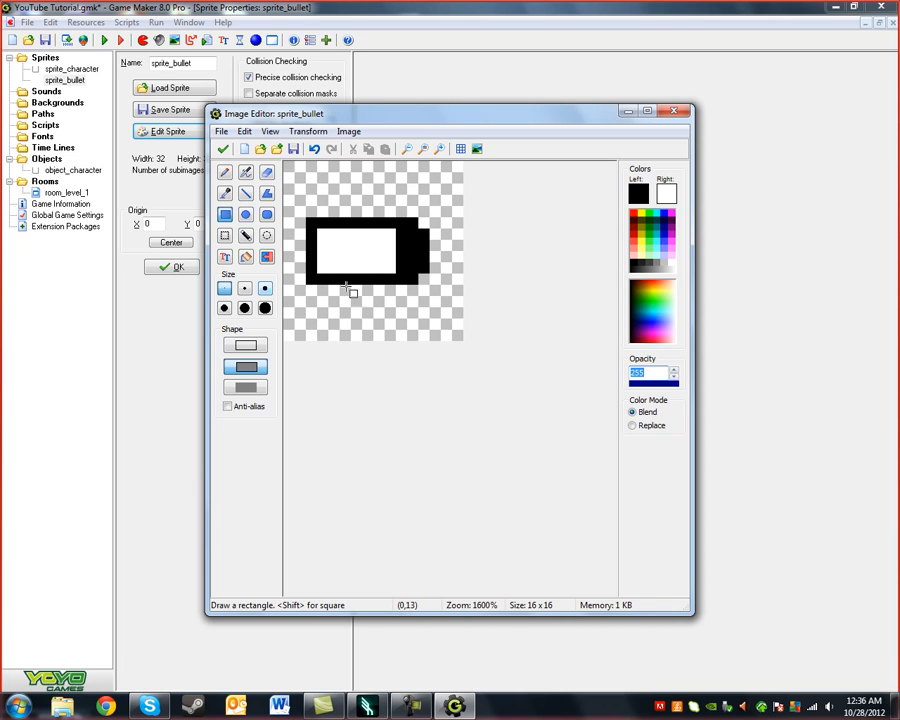
Step: Flood fill the inside of the bullet's body with red
left_click(633, 213)
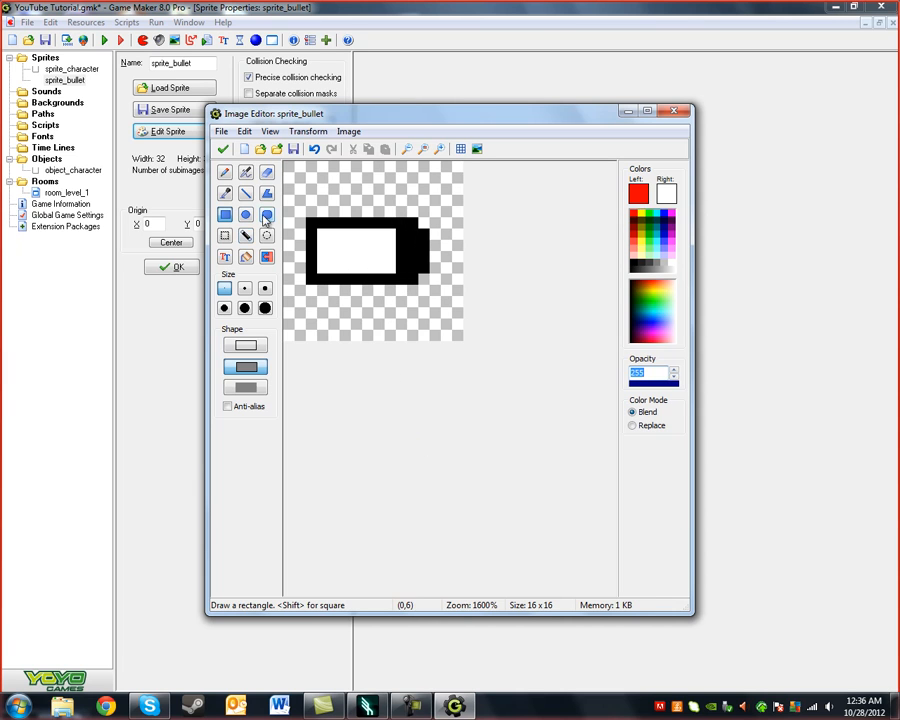
left_click(246, 256)
left_click(368, 243)
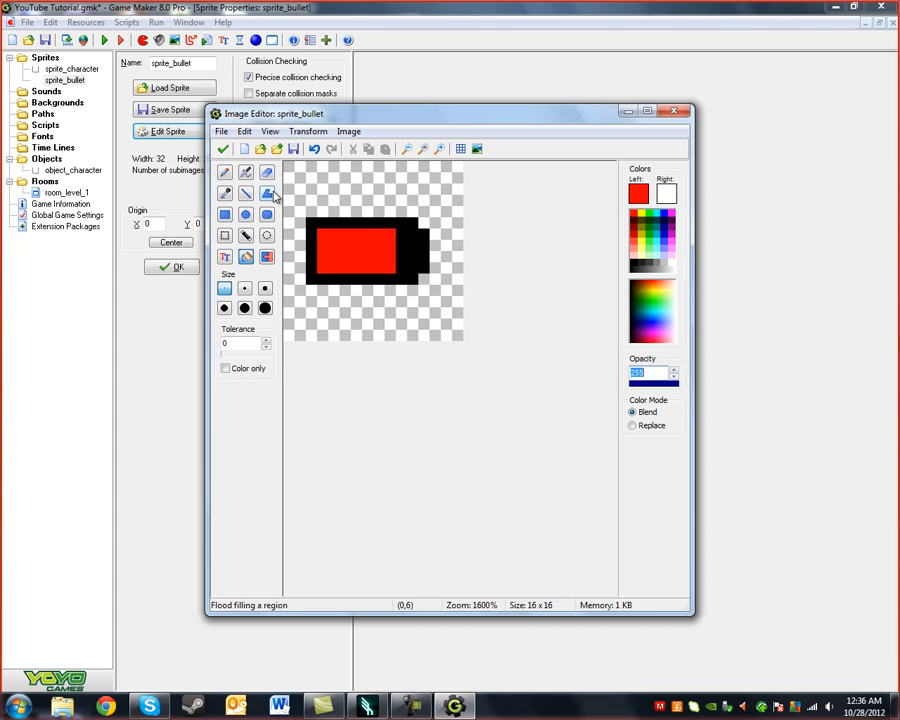
Step: Accept the bullet image, center the sprite's origin, and accept the sprite properties
left_click(223, 150)
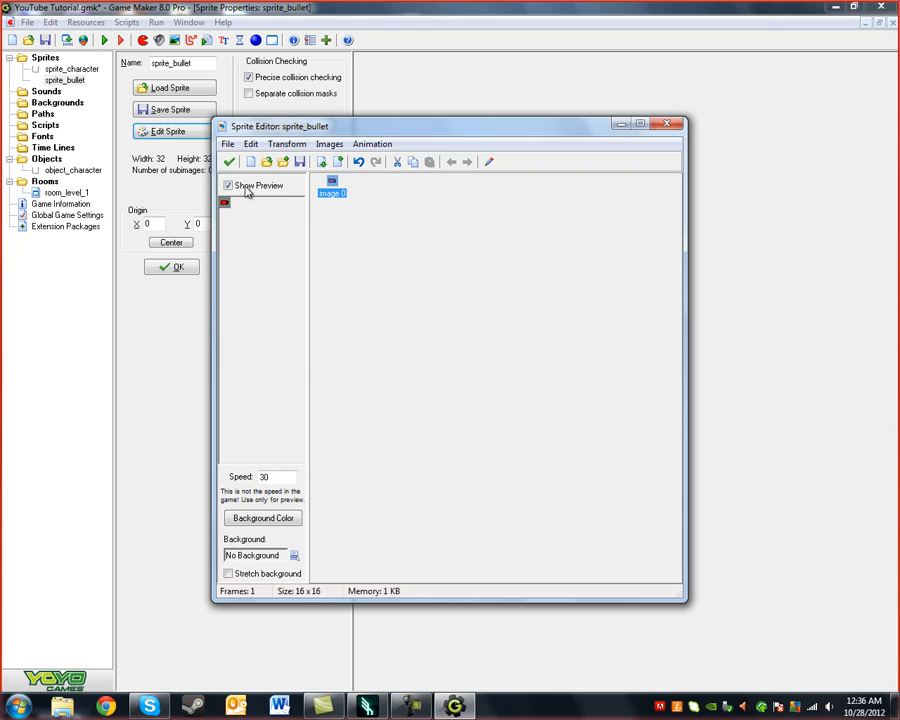
left_click(226, 163)
left_click(182, 243)
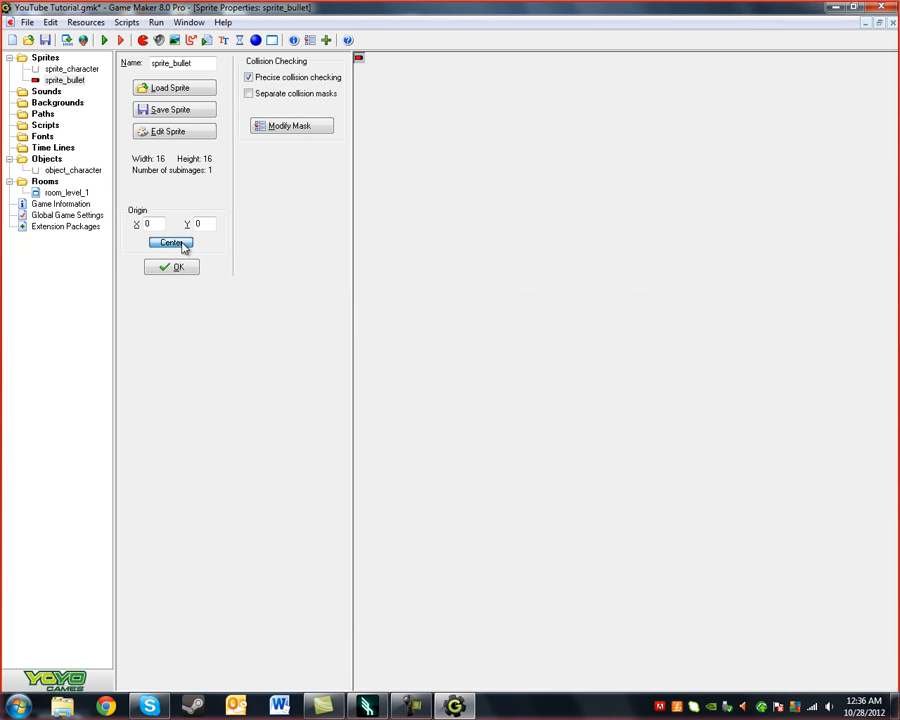
left_click(183, 271)
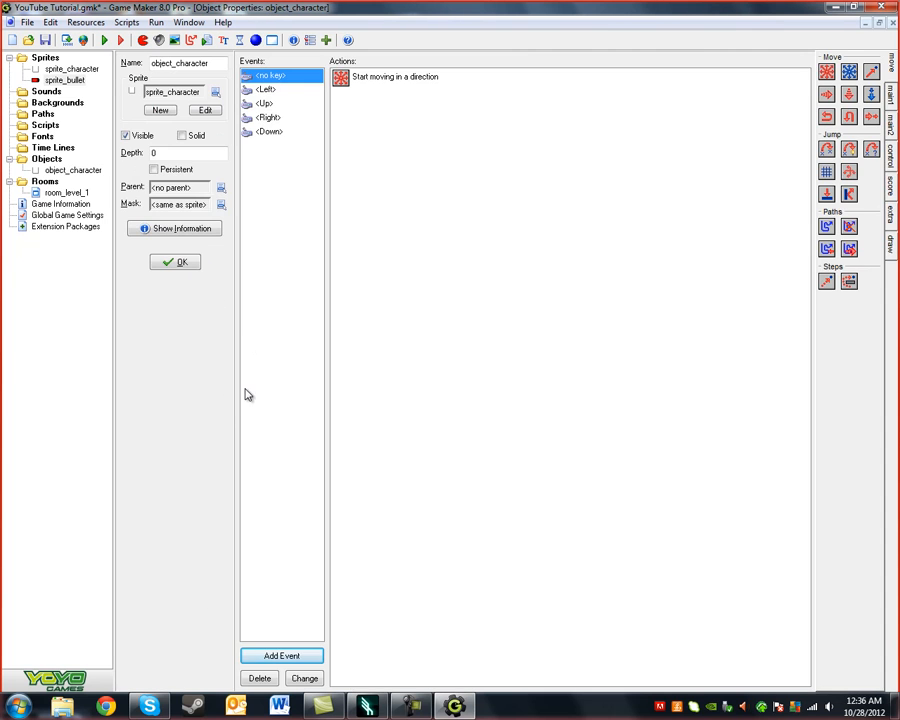
Step: Create a new object named object_bullet and assign sprite_bullet to it
left_click(257, 41)
key("BackSpace")
type("_bulelt")
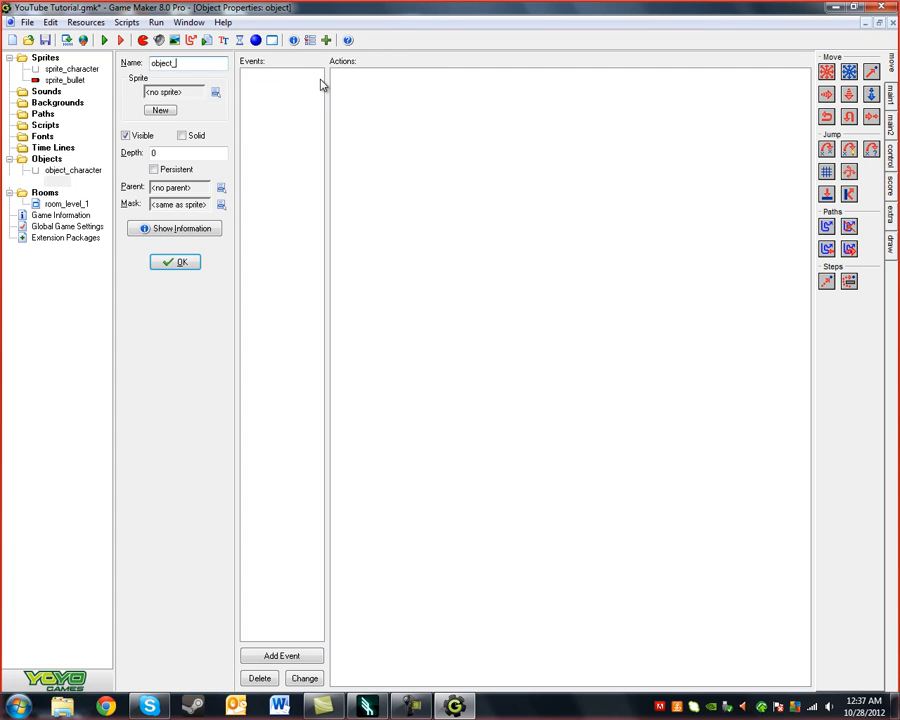
key("BackSpace")
type("lr")
key("BackSpace")
type("et")
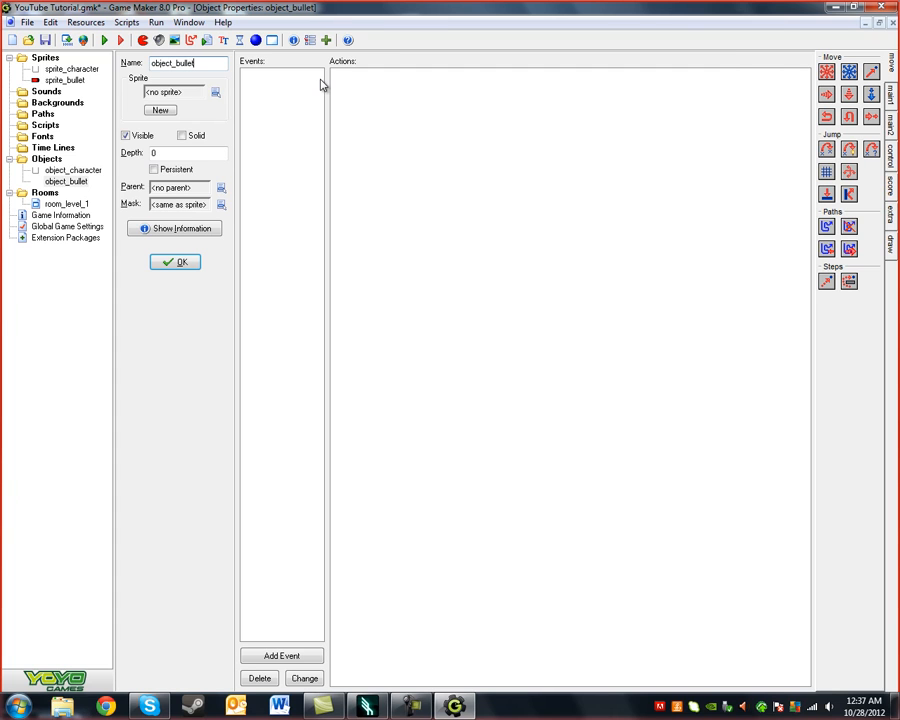
left_click(215, 92)
left_click(258, 130)
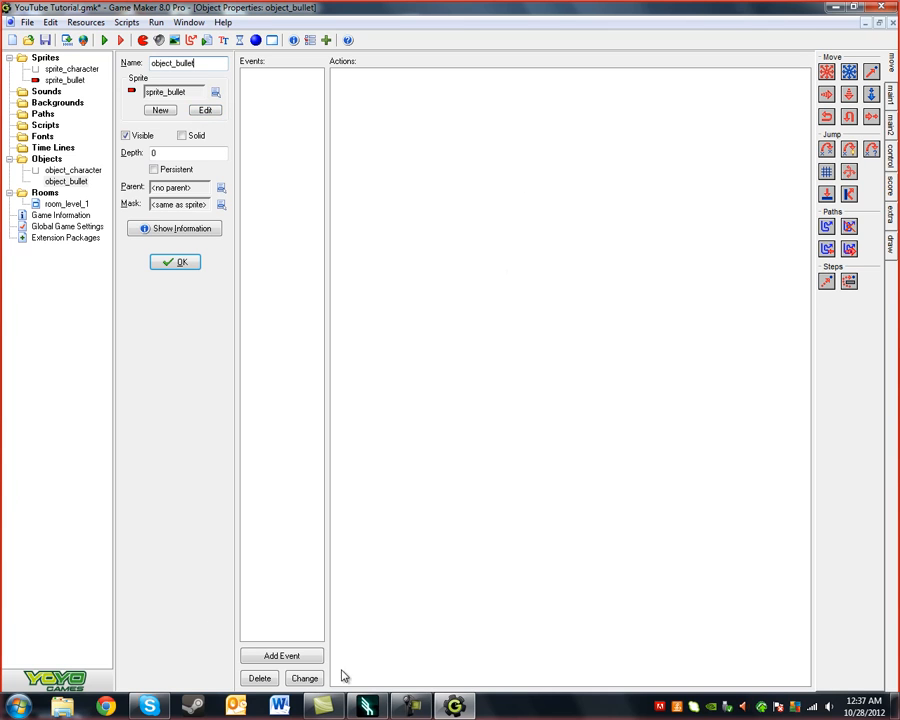
Step: Add a Create event to object_bullet with a Move Fixed action heading right at speed 10
left_click(310, 658)
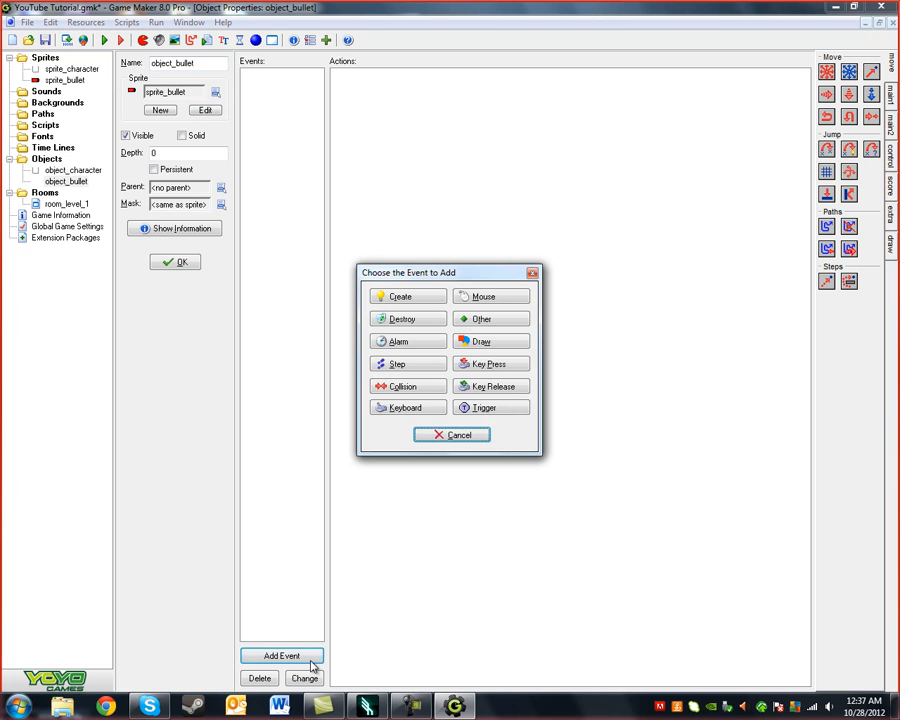
left_click(415, 304)
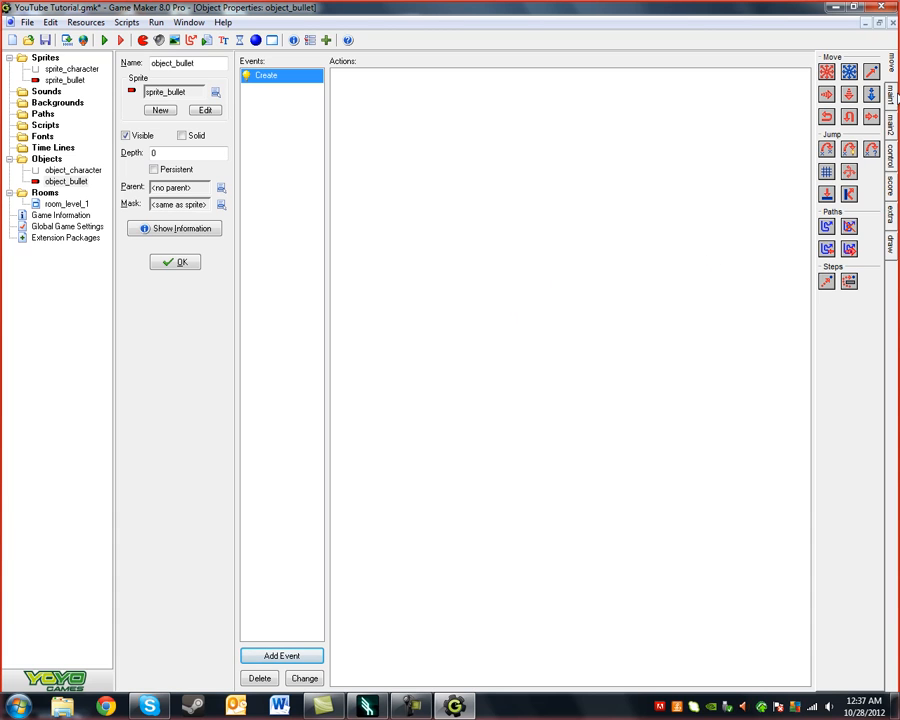
left_click(894, 95)
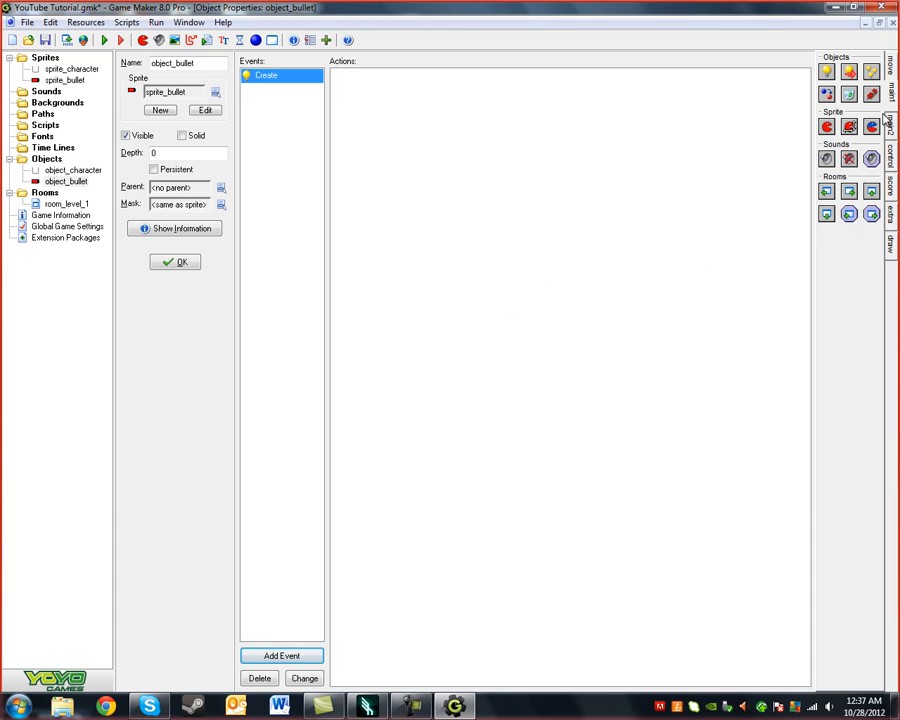
left_click(893, 66)
left_click_drag(829, 75, 625, 212)
left_click(459, 360)
double_click(440, 403)
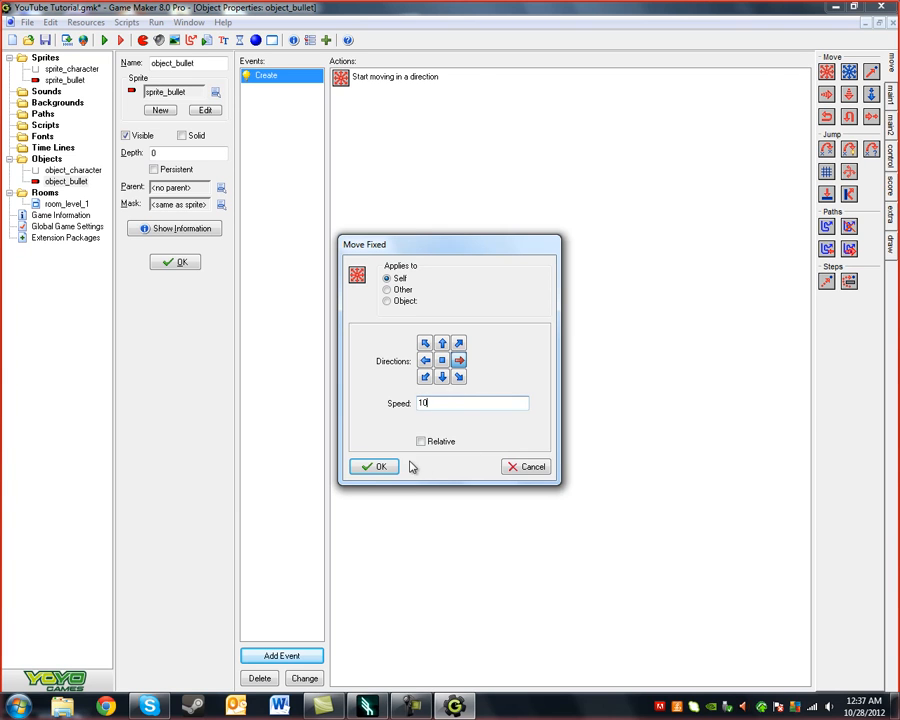
left_click(376, 467)
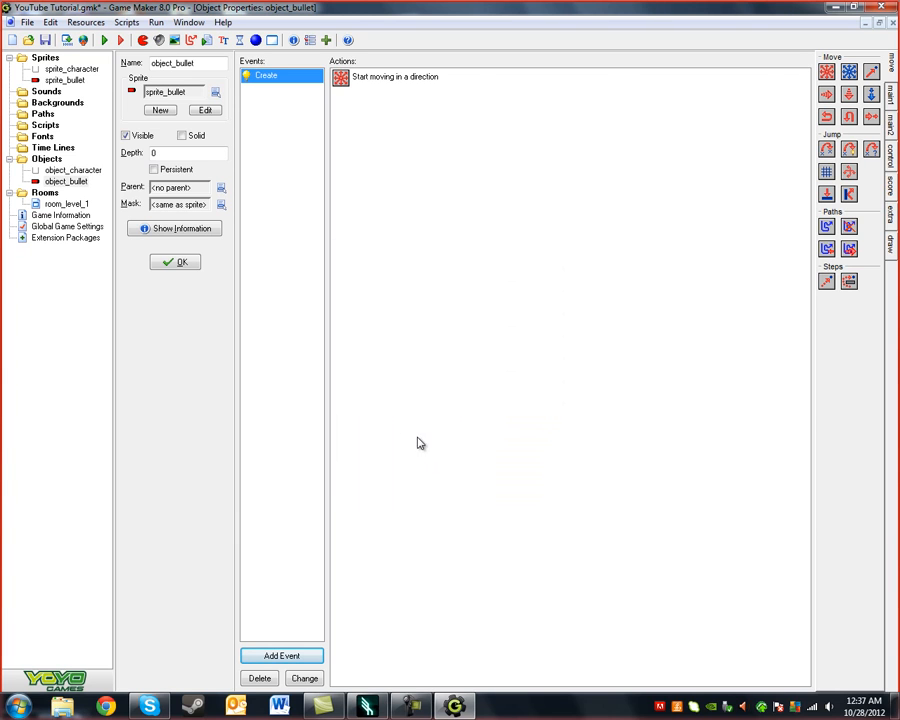
Step: Reopen object_character and add a key release event for Space
double_click(72, 171)
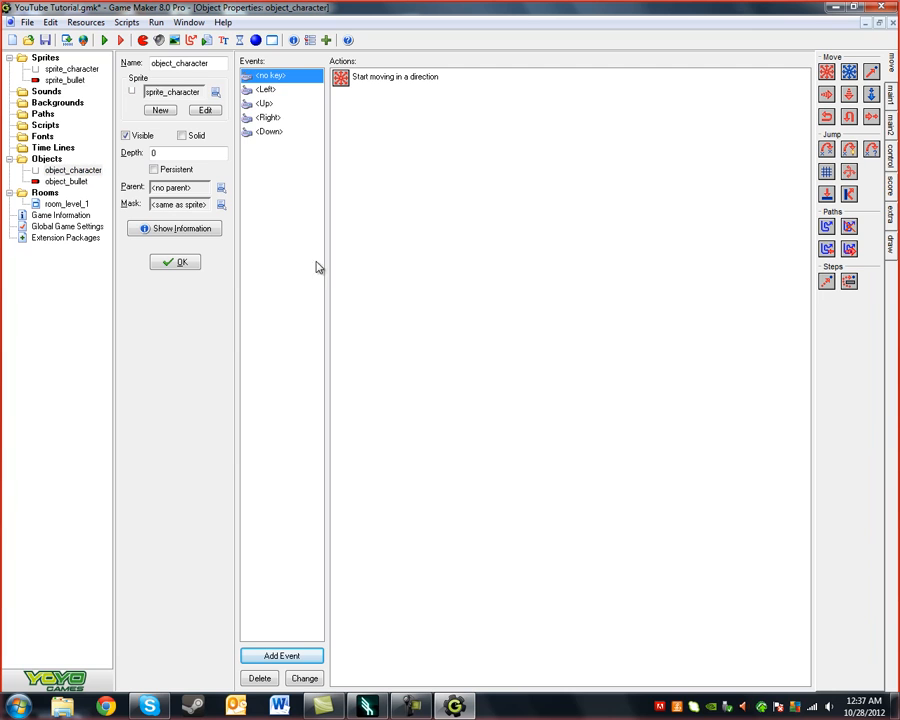
left_click(313, 656)
left_click(487, 386)
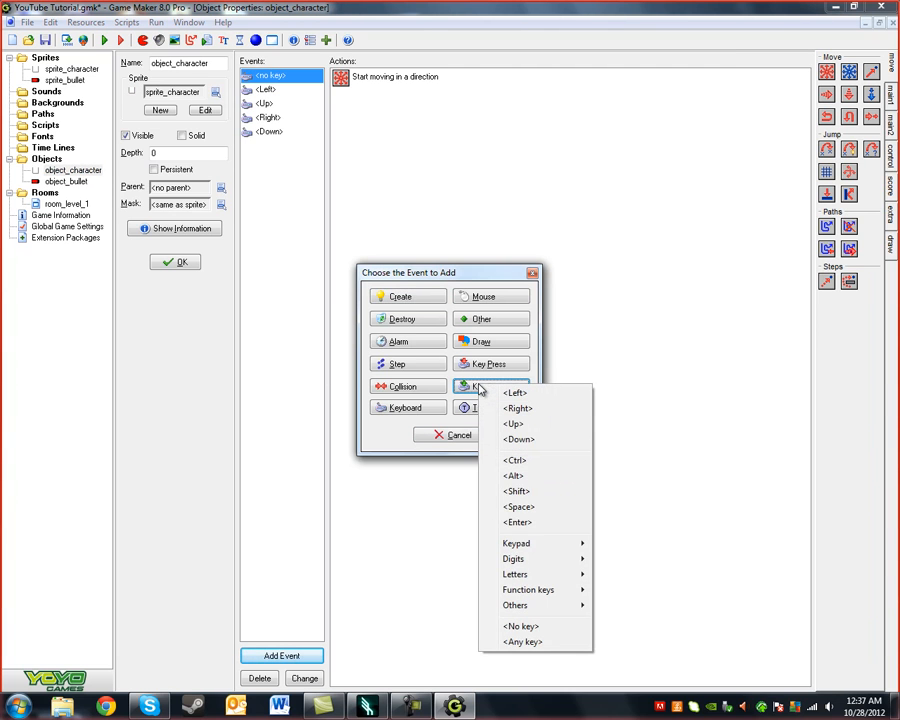
left_click(552, 512)
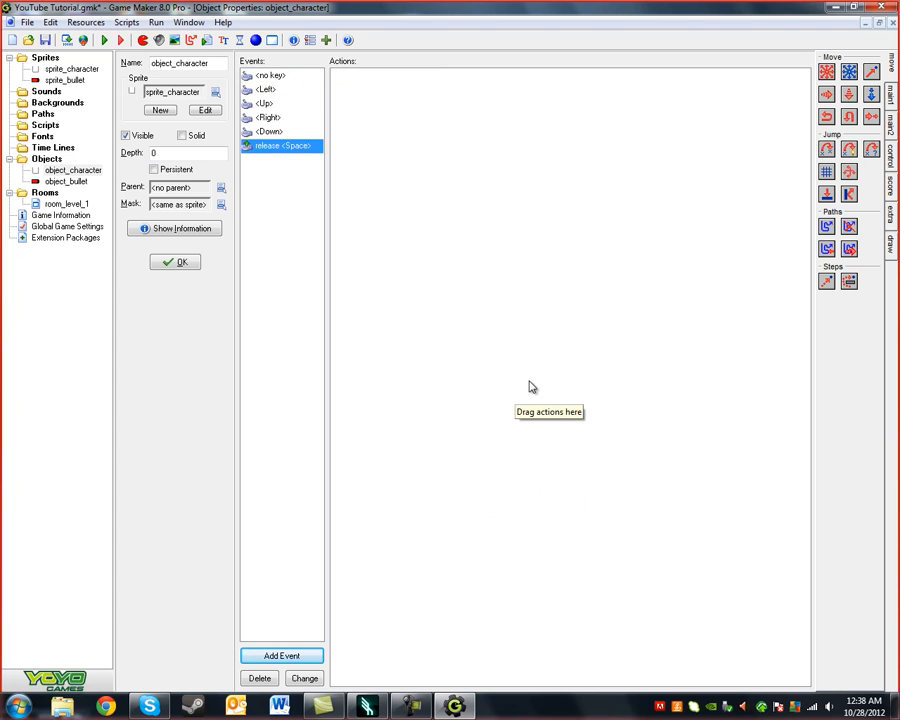
Step: Add a Create Instance action to the Space release event that creates object_bullet at relative x 5, y 0
left_click(891, 126)
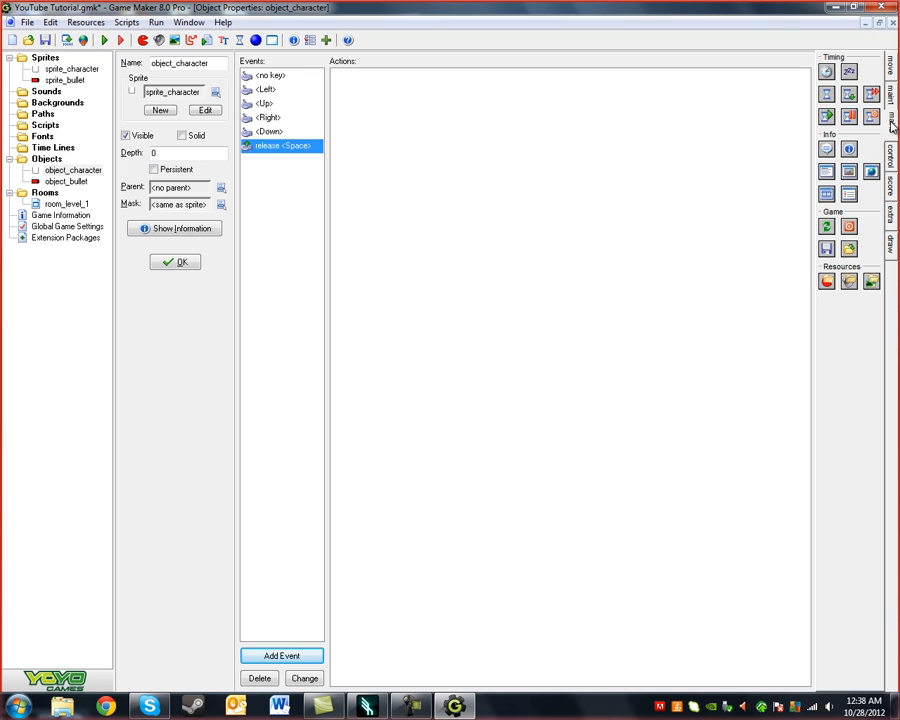
left_click(893, 97)
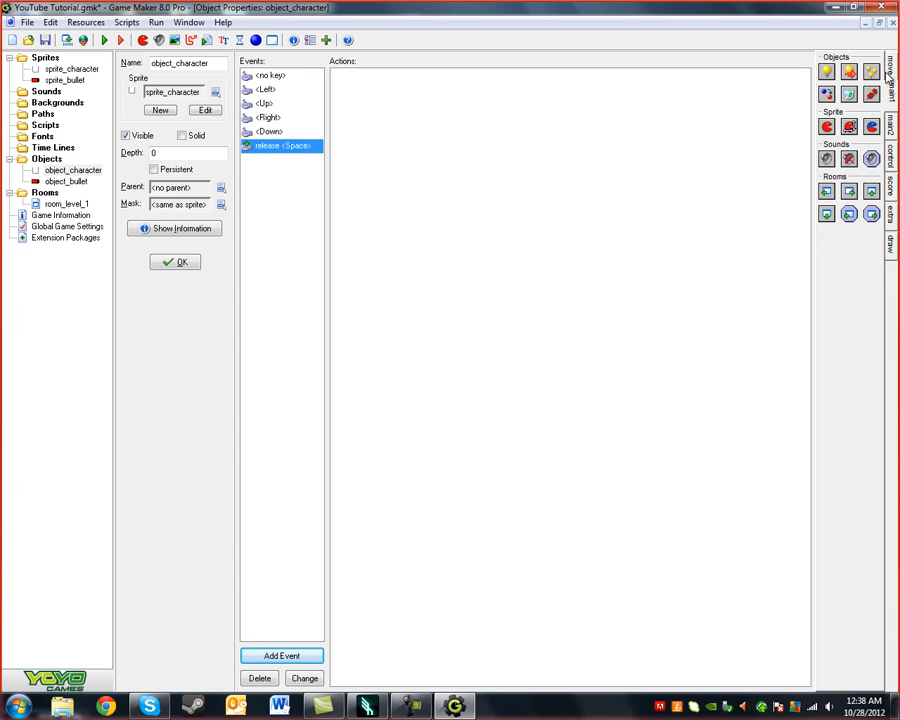
left_click_drag(828, 70, 788, 336)
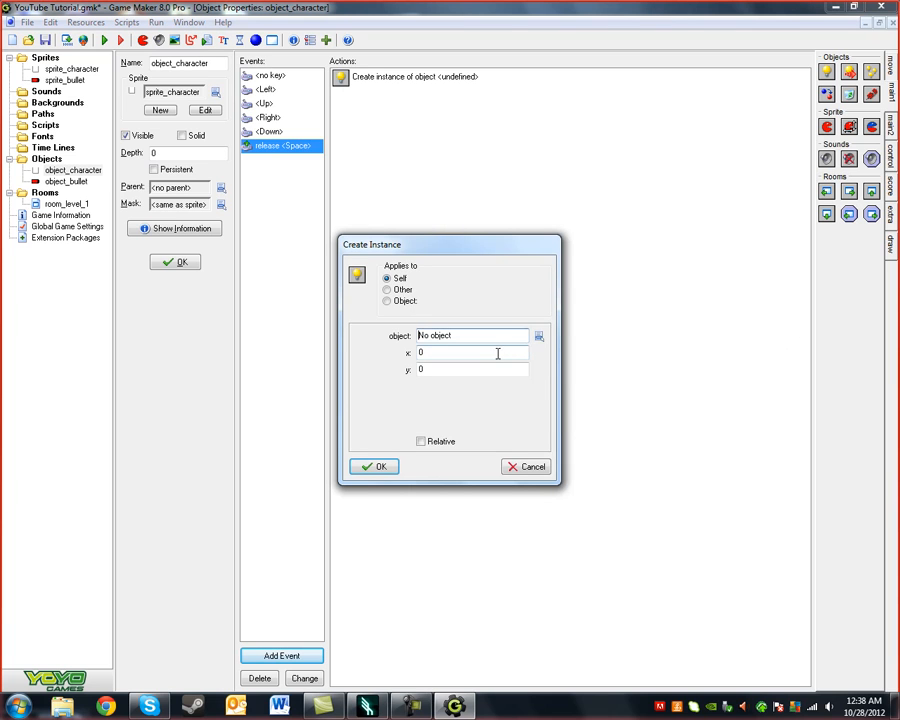
left_click(538, 341)
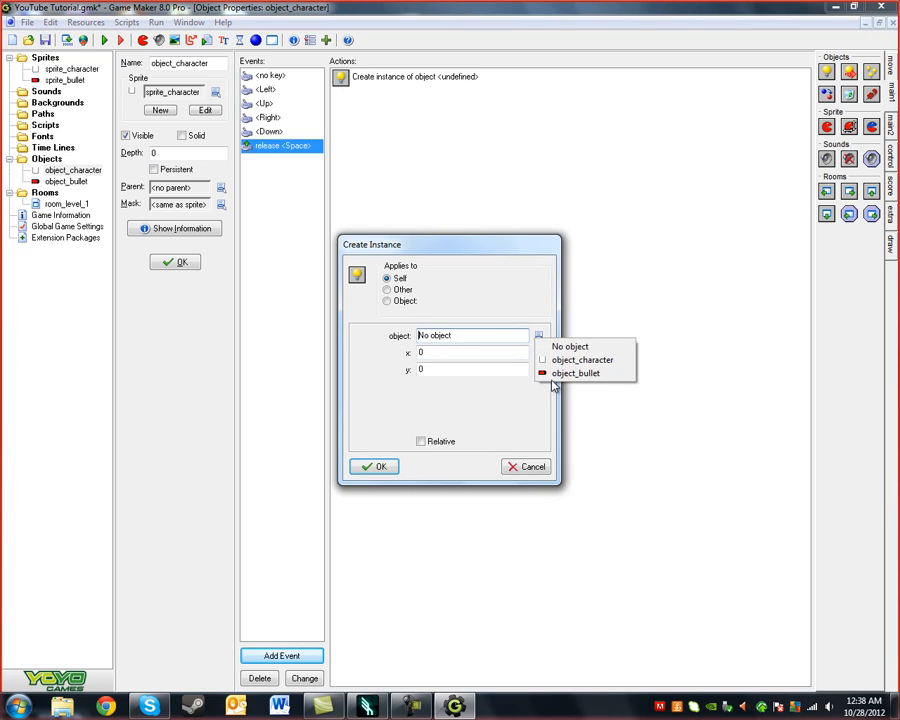
left_click(552, 373)
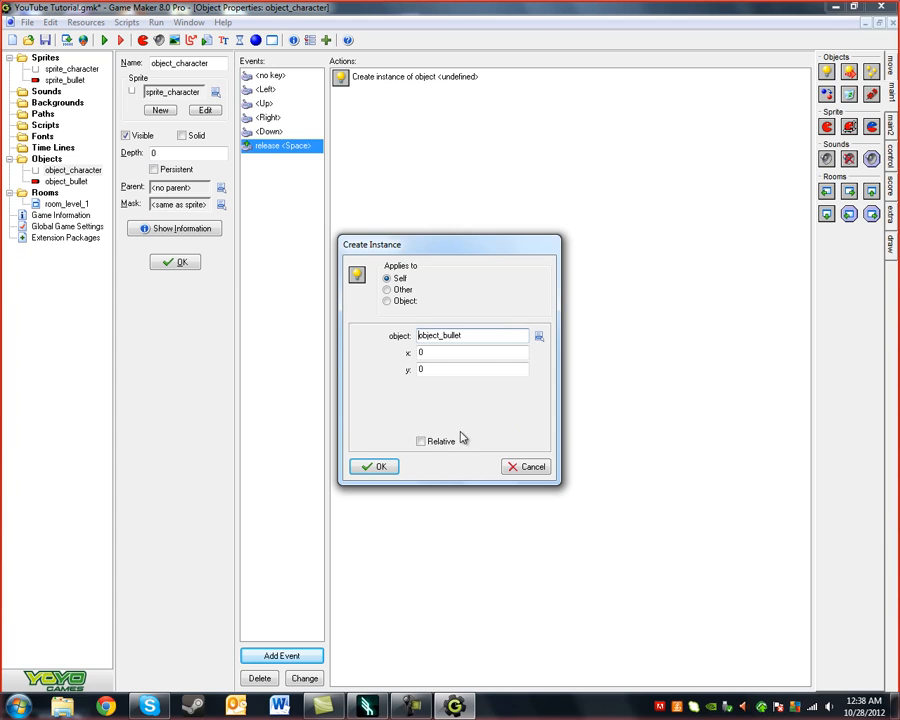
left_click(421, 442)
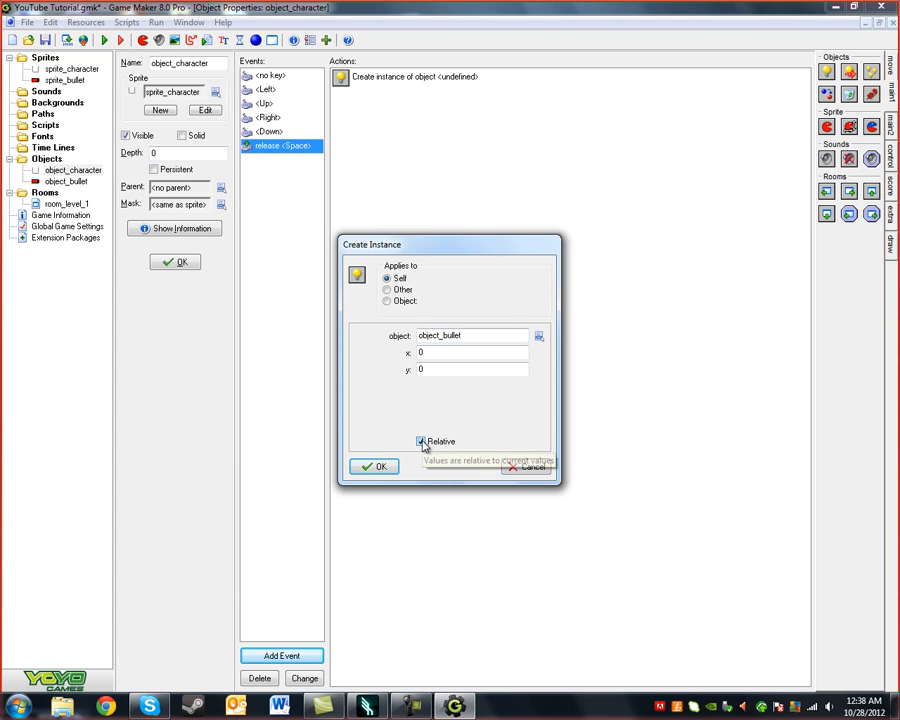
double_click(437, 357)
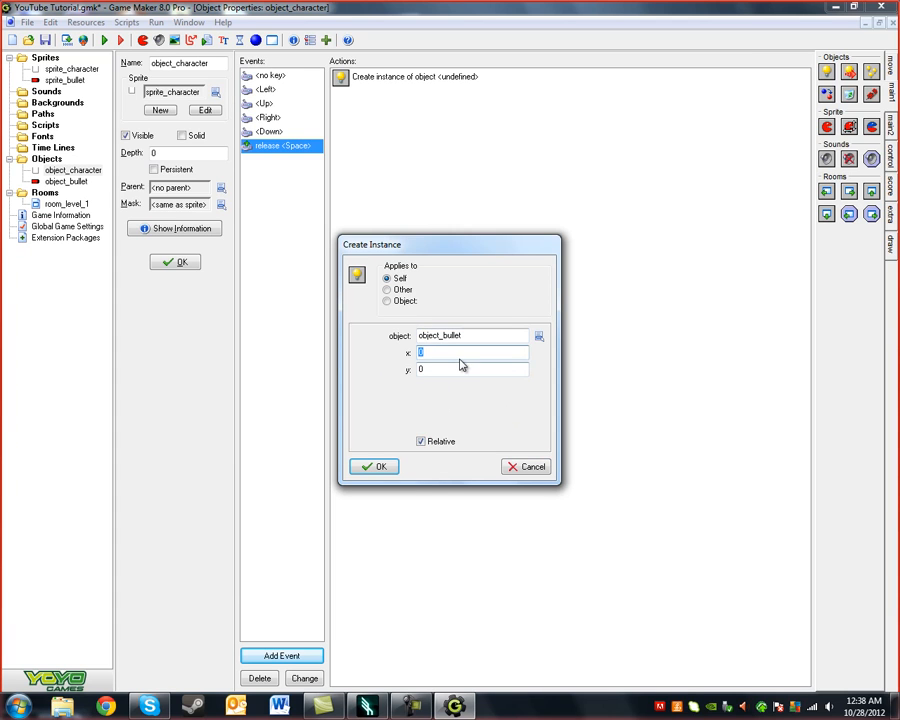
double_click(420, 369)
key("shift+Tab")
type("5")
left_click(378, 468)
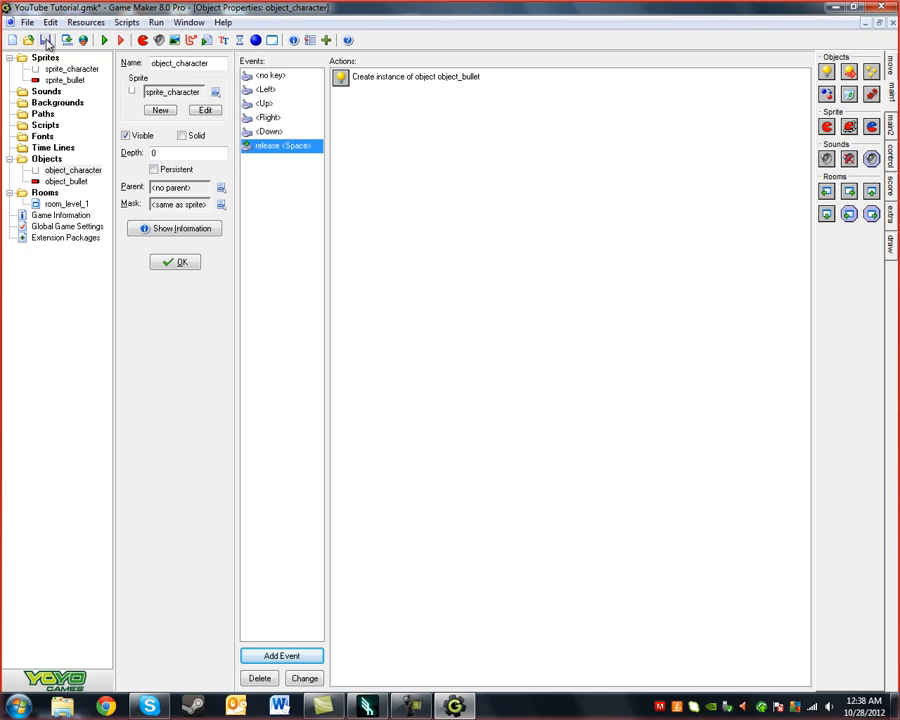
Step: Run the game, fire bullets while moving the character around the room, and quit the test
left_click(104, 40)
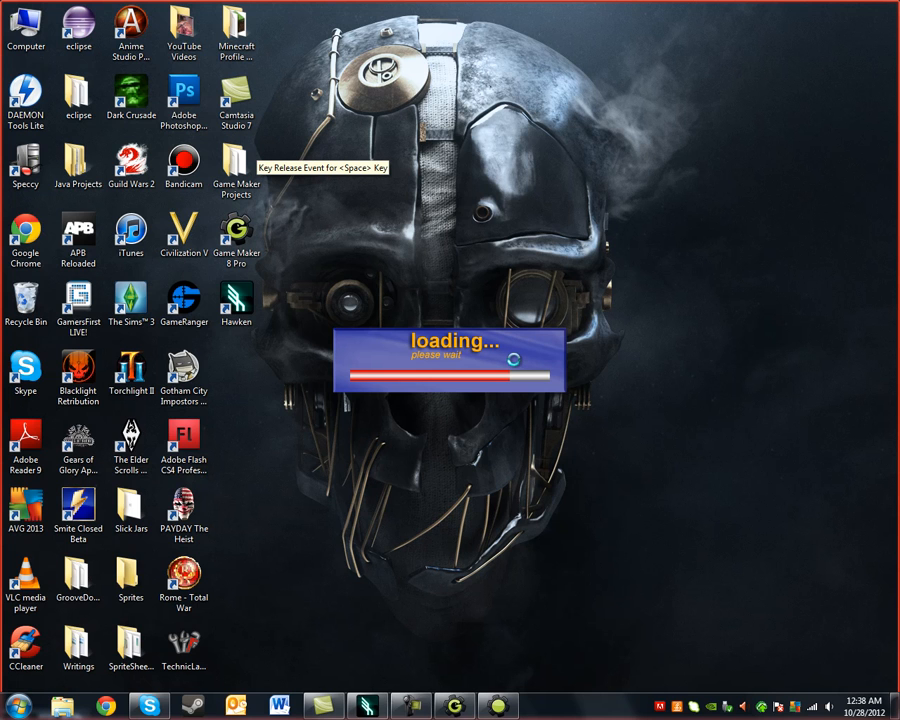
key("space")
key("space")
key("space")
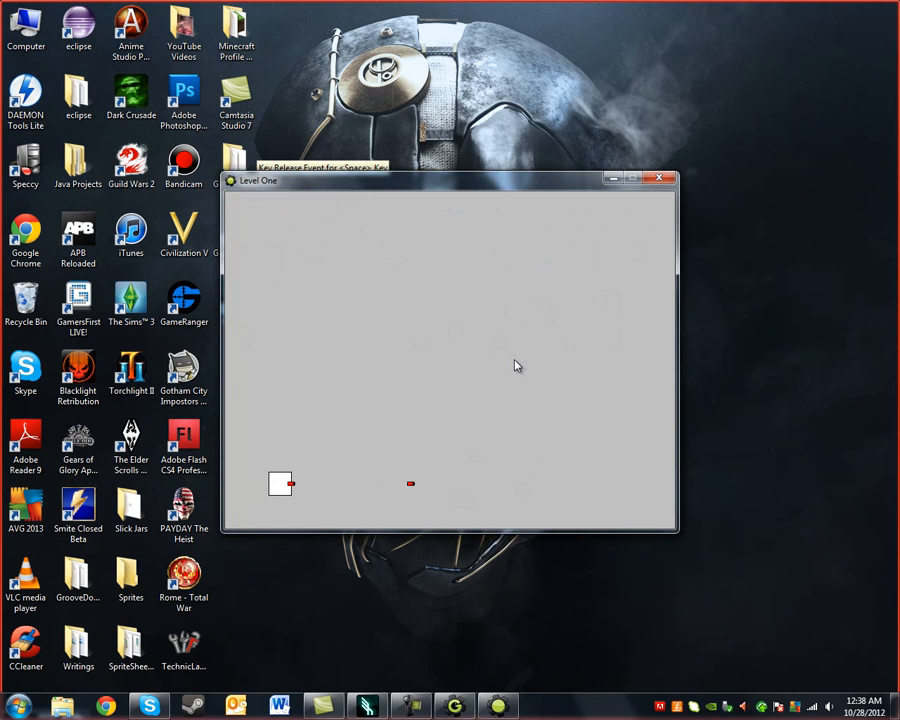
key("space")
key("space")
key("Right")
key("Up")
key("space")
key("space")
key("space")
key("space")
key("space")
key("space")
key("Up")
key("space")
key("space")
key("space")
key("space")
key("space")
key("space")
key("space")
key("space")
key("space")
key("Left")
key("Down")
key("Up")
key("Down")
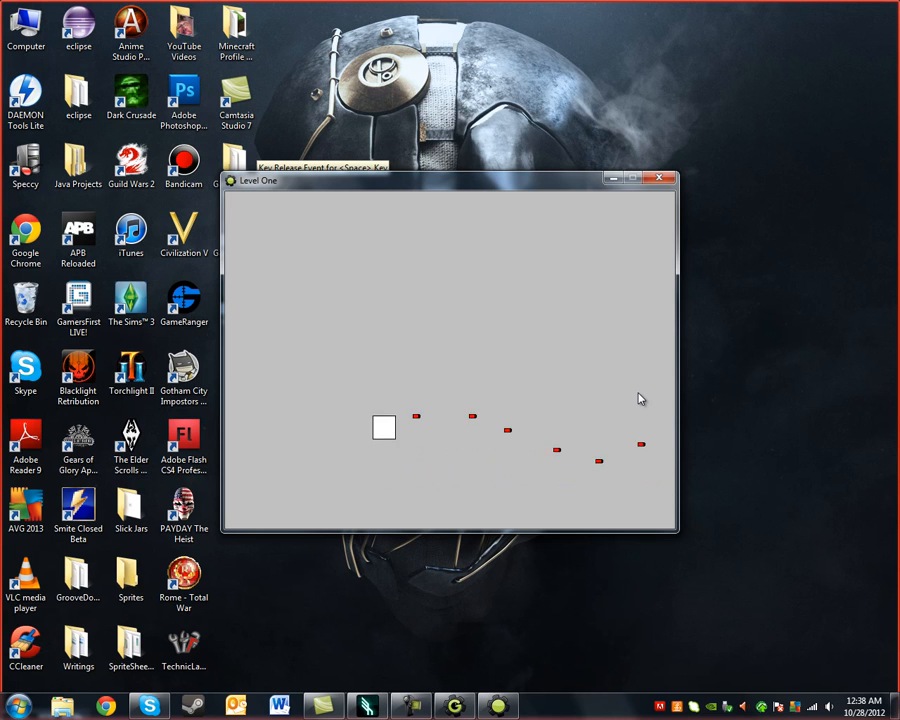
key("Escape")
Step: Edit the speed of the Move Fixed action in object_bullet's Create event and accept the action
double_click(64, 181)
double_click(383, 78)
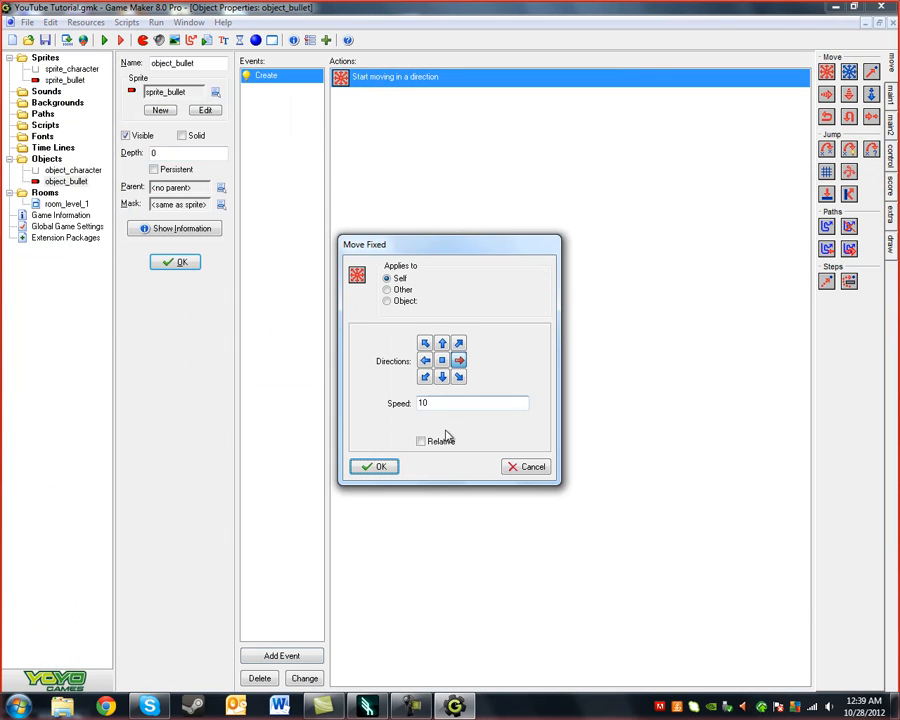
double_click(435, 406)
left_click(362, 468)
Step: Set the x offset of object_character's Create Instance action for the bullet to 10
double_click(64, 171)
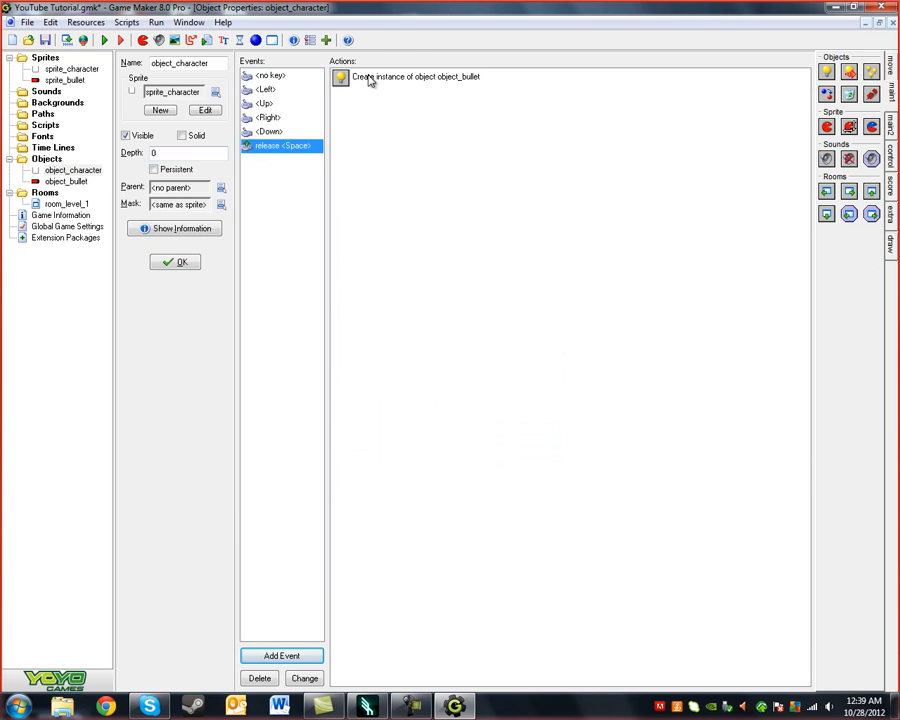
double_click(401, 80)
left_click_drag(464, 355, 97, 313)
left_click(373, 466)
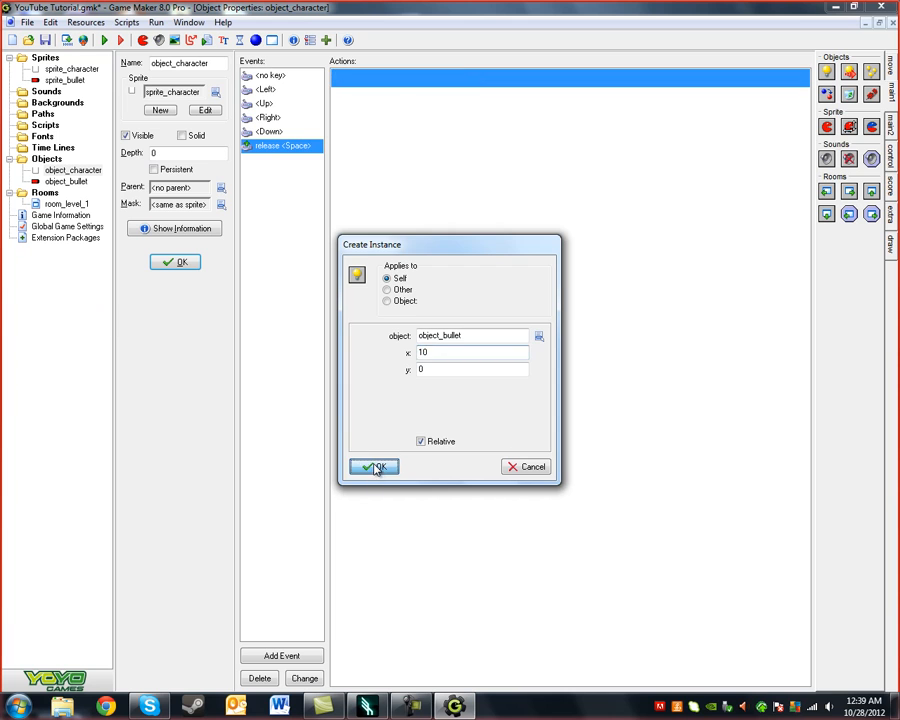
Step: Run the game again to check bullet spawning while moving in all directions and shooting, and close it
key("F5")
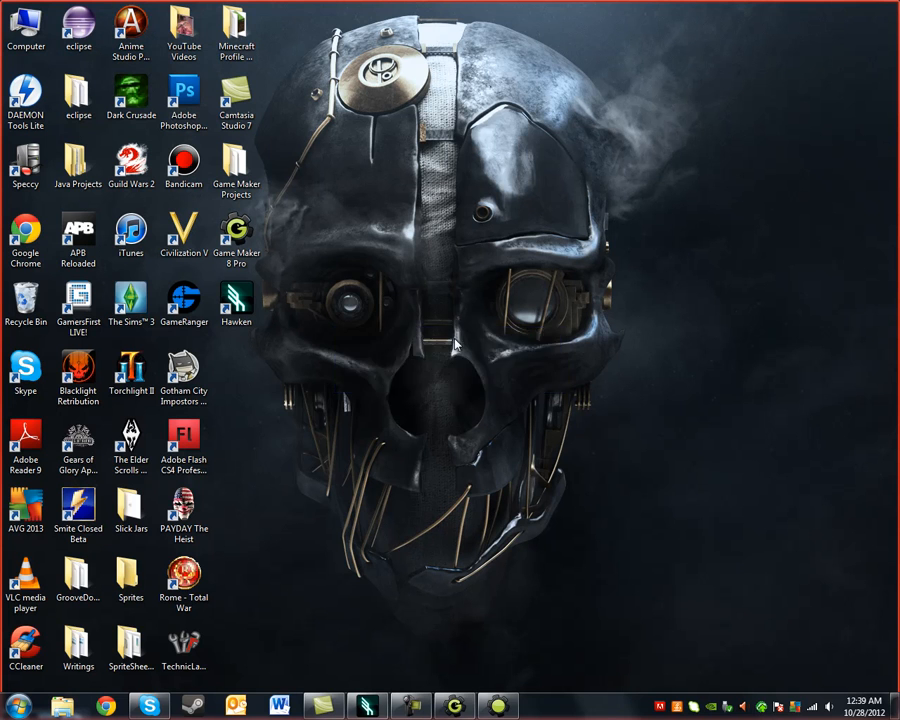
key("space")
key("Right")
key("Right")
key("space")
key("space")
key("space")
key("space")
key("space")
key("space")
key("space")
key("Up")
key("Up")
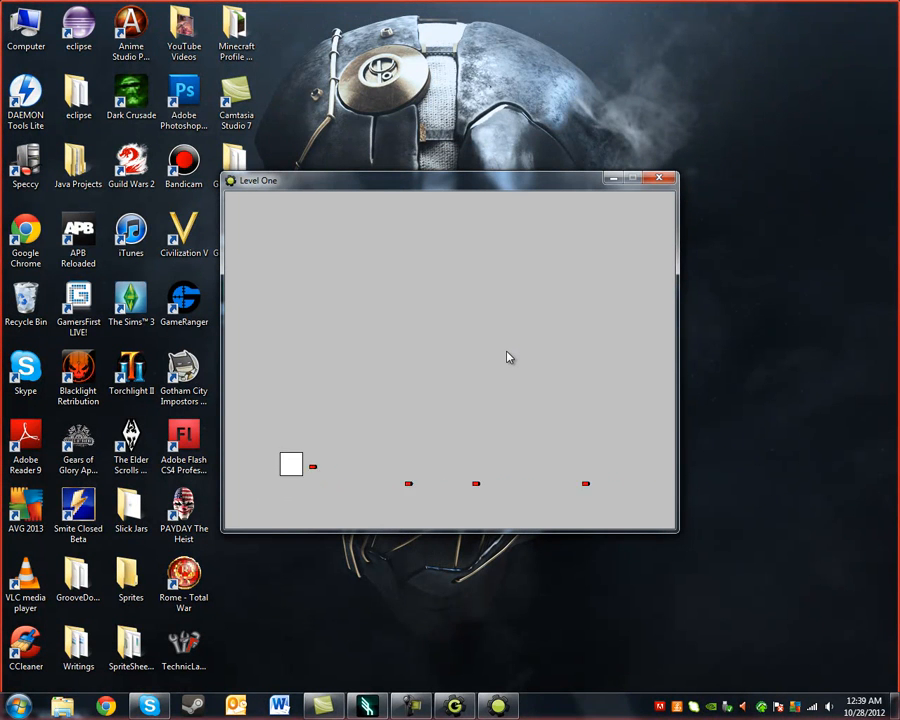
key("Left")
key("Down")
key("space")
key("space")
key("Up")
key("Right")
key("Down")
key("space")
key("Up")
key("Left")
key("Up")
key("space")
key("Up")
key("space")
key("Left")
key("space")
key("space")
key("Left")
key("space")
key("space")
key("space")
key("space")
key("space")
key("space")
key("space")
key("space")
key("Down")
key("Right")
key("Up")
key("Down")
key("Left")
key("Down")
key("Right")
key("space")
key("Down")
key("Up")
key("Right")
key("Left")
key("Down")
key("Right")
key("space")
key("space")
key("space")
key("space")
key("space")
key("space")
key("space")
key("Up")
key("Escape")
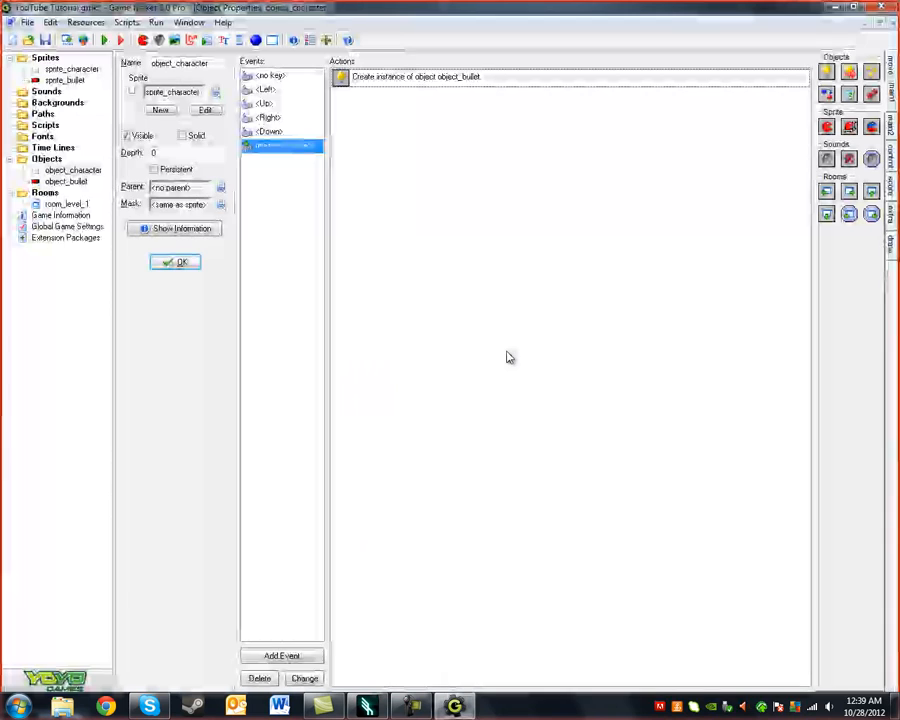